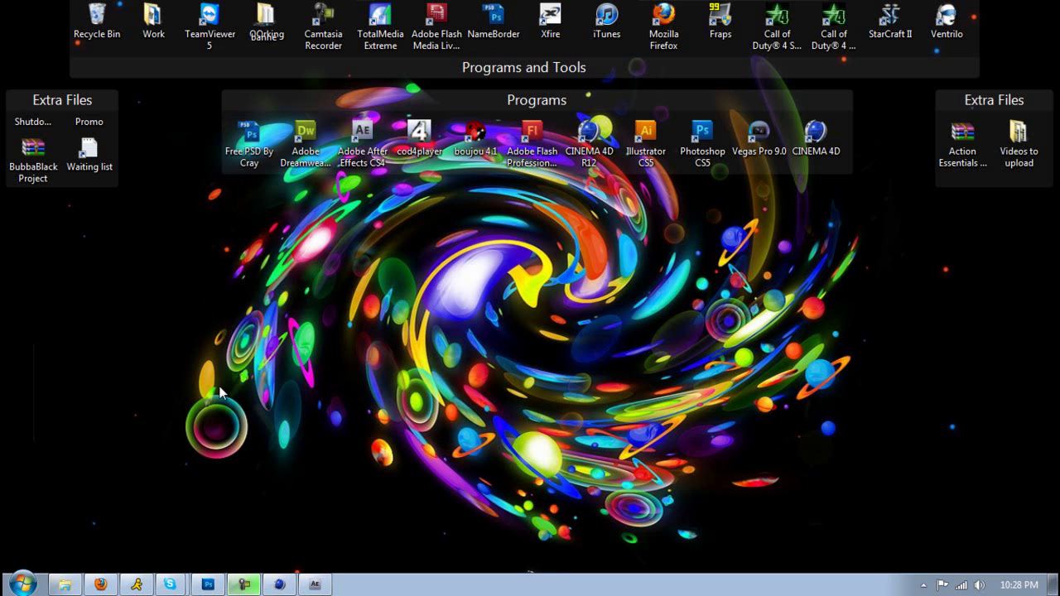
- Hide the project folder and bring Photoshop with Background.psd to the front
left_click(64, 585)
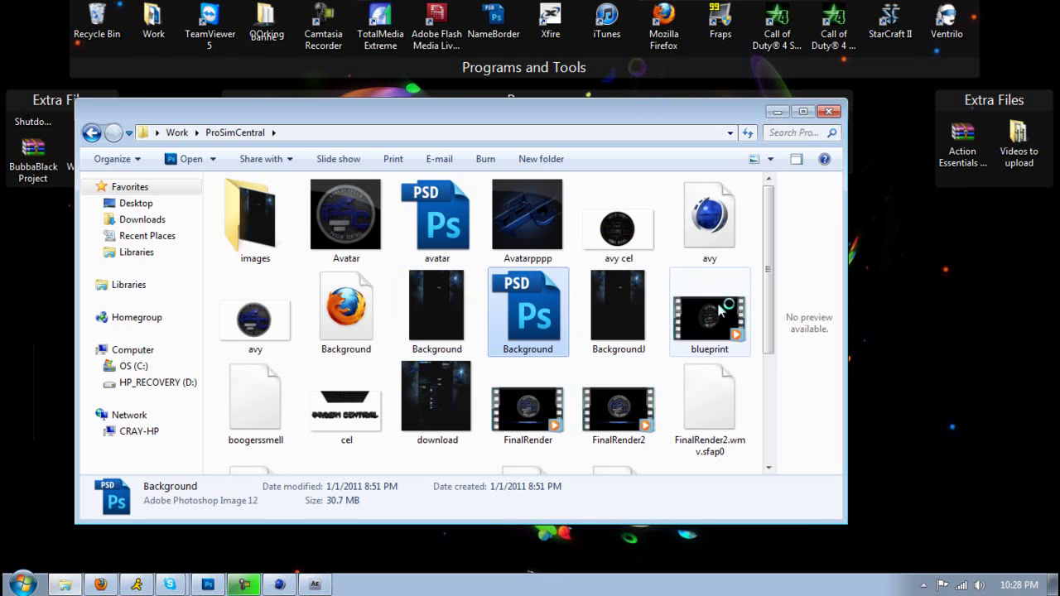
left_click(778, 110)
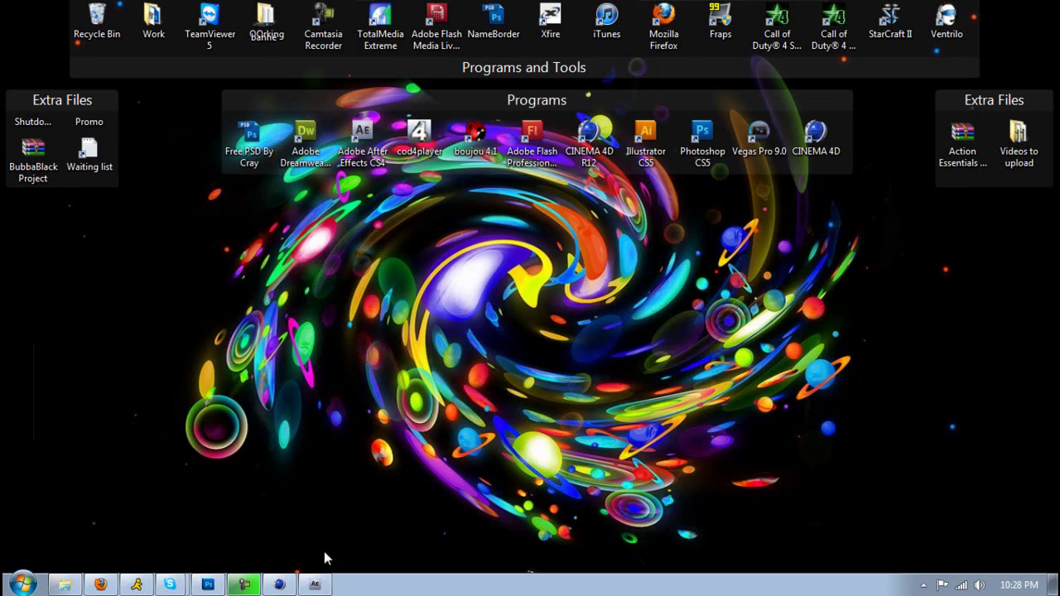
left_click(208, 585)
- Inspect the PSC coin logo at 200% zoom, then fit the whole canvas on screen
left_click(622, 332)
left_click(525, 355)
left_click(525, 356)
left_click(515, 354)
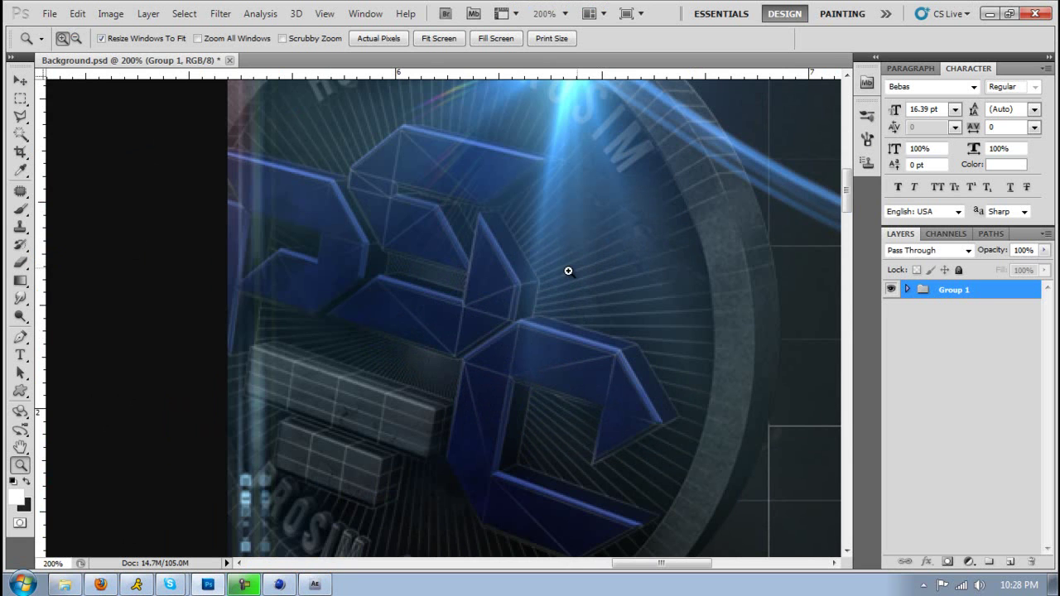
scroll(497, 302, "down", 5)
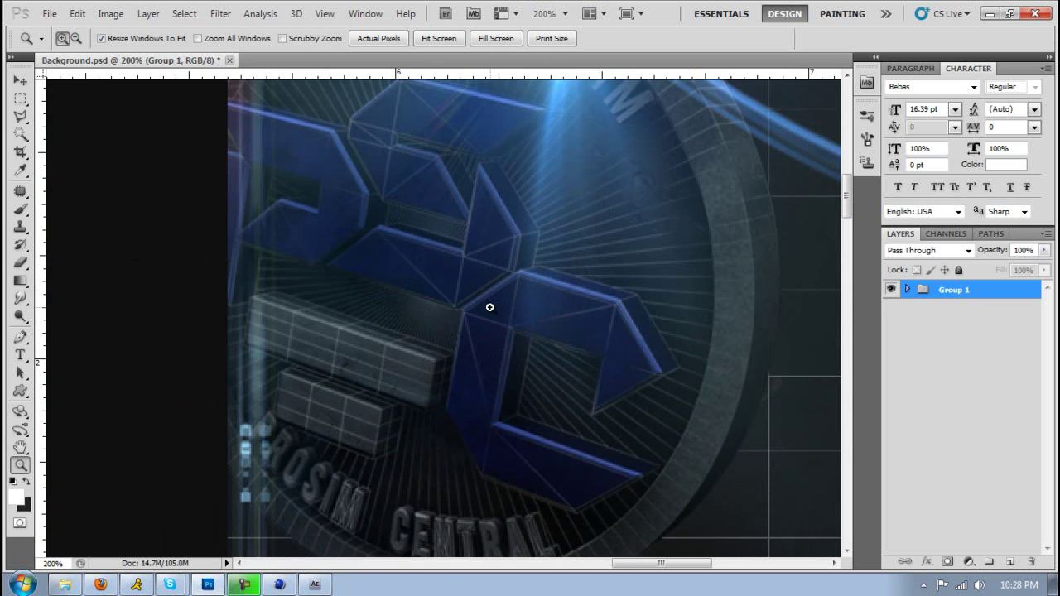
scroll(403, 417, "down", 5)
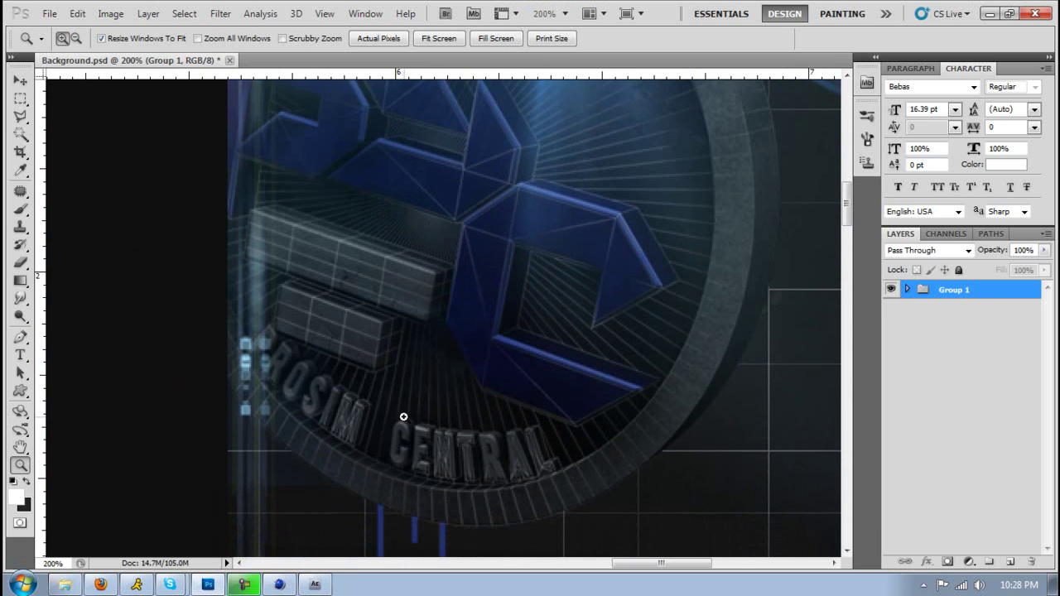
scroll(404, 417, "up", 5)
scroll(403, 416, "up", 8)
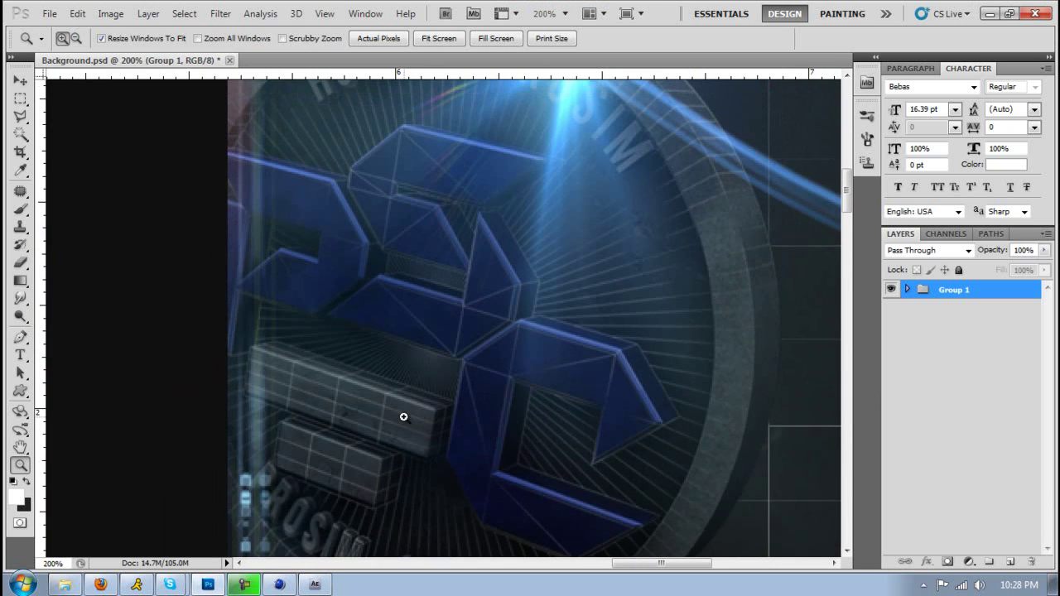
left_click(449, 38)
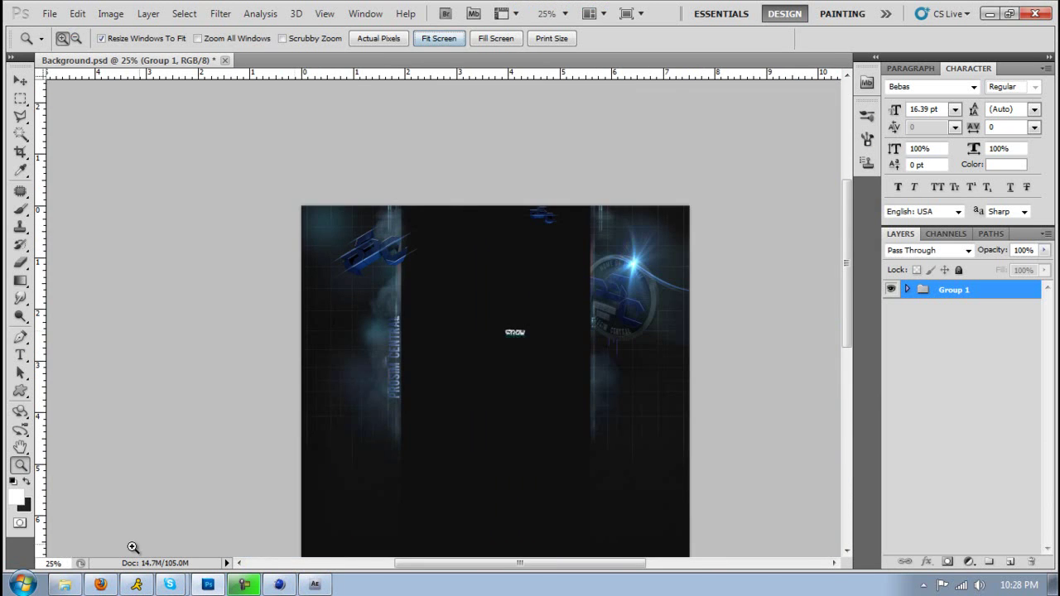
- Play the ProSim Central Intro By Cray, pause on the wireframe coin around 0:02, then show the desktop
left_click(101, 585)
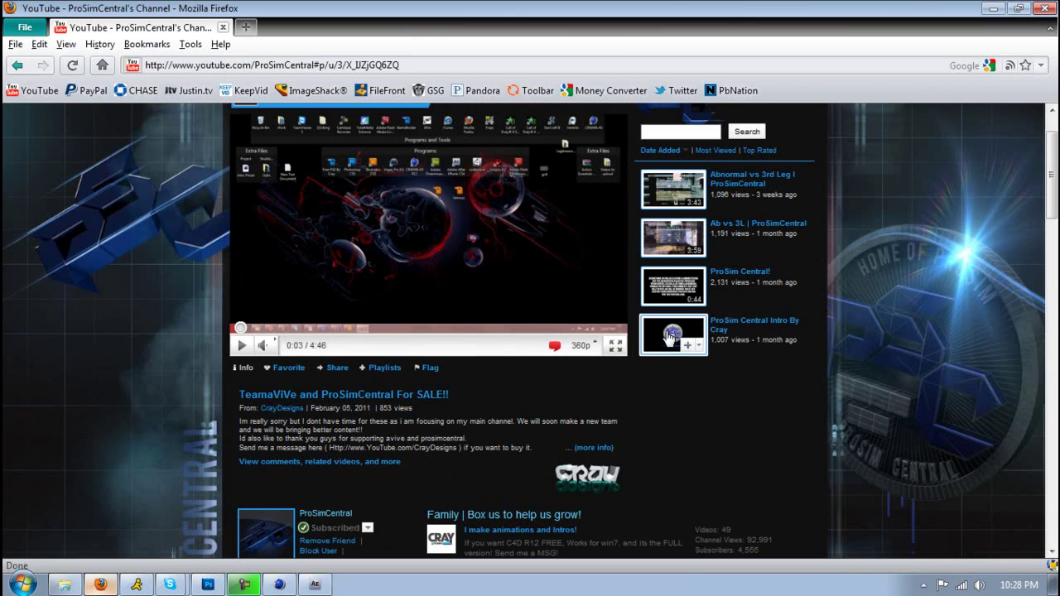
left_click(673, 335)
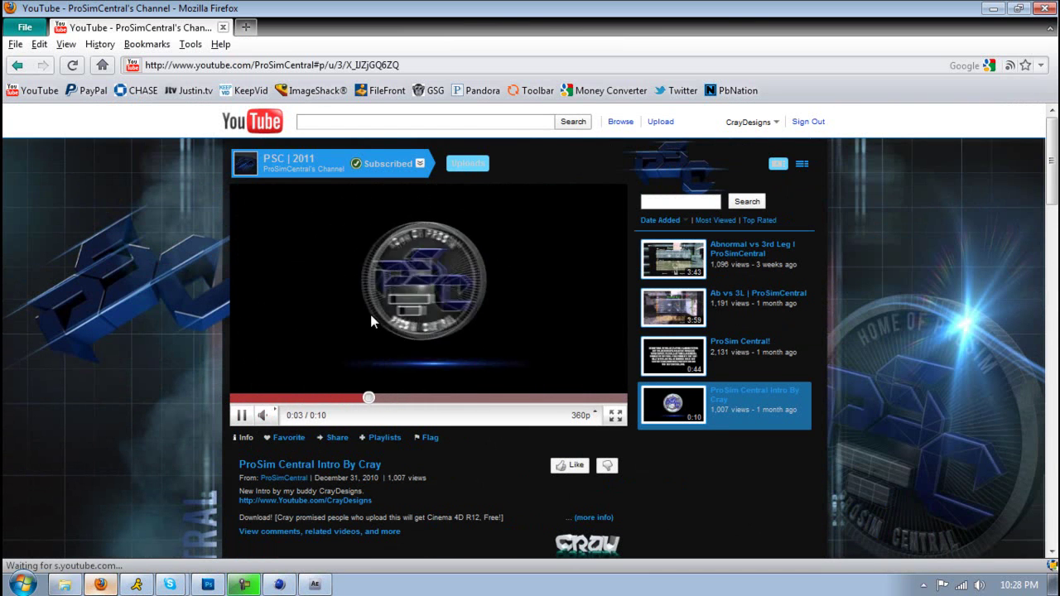
left_click(386, 262)
left_click_drag(377, 398, 305, 398)
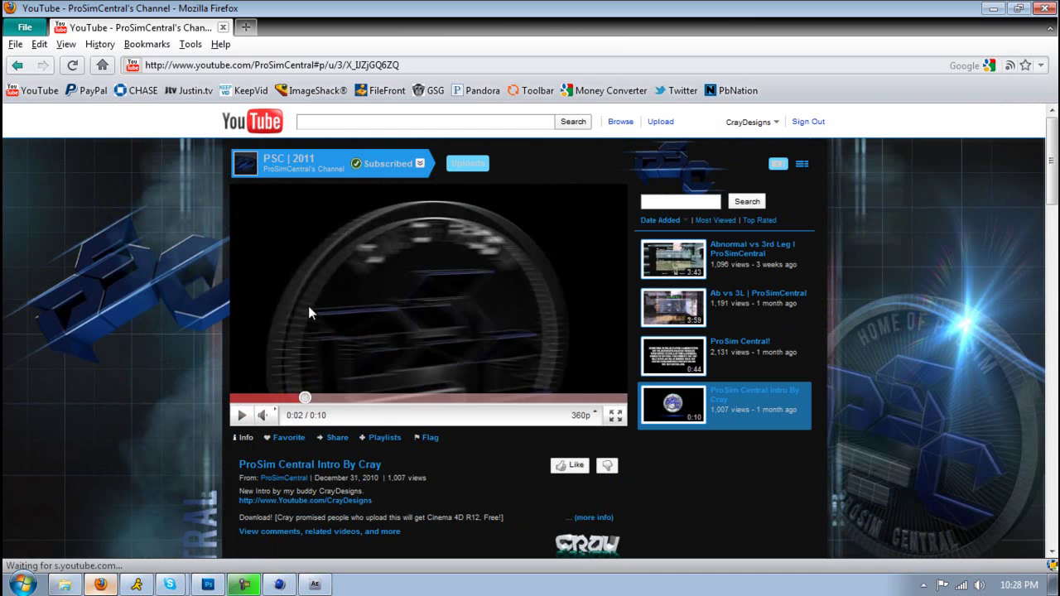
left_click(307, 340)
left_click(290, 335)
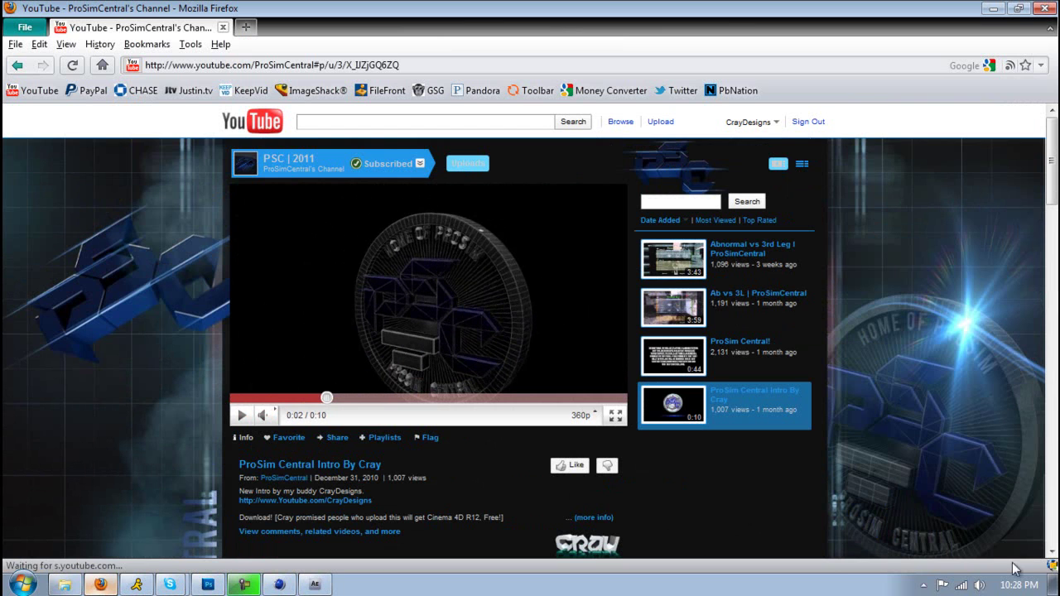
left_click(1056, 586)
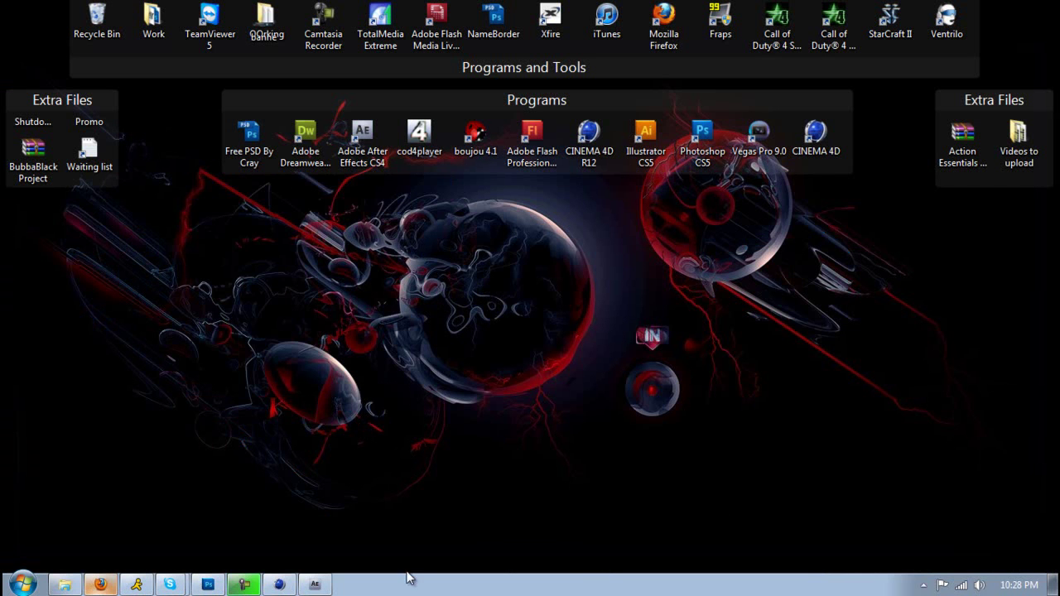
- Restore CINEMA 4D, move the timeline to frame 139, and render the active view
left_click(279, 585)
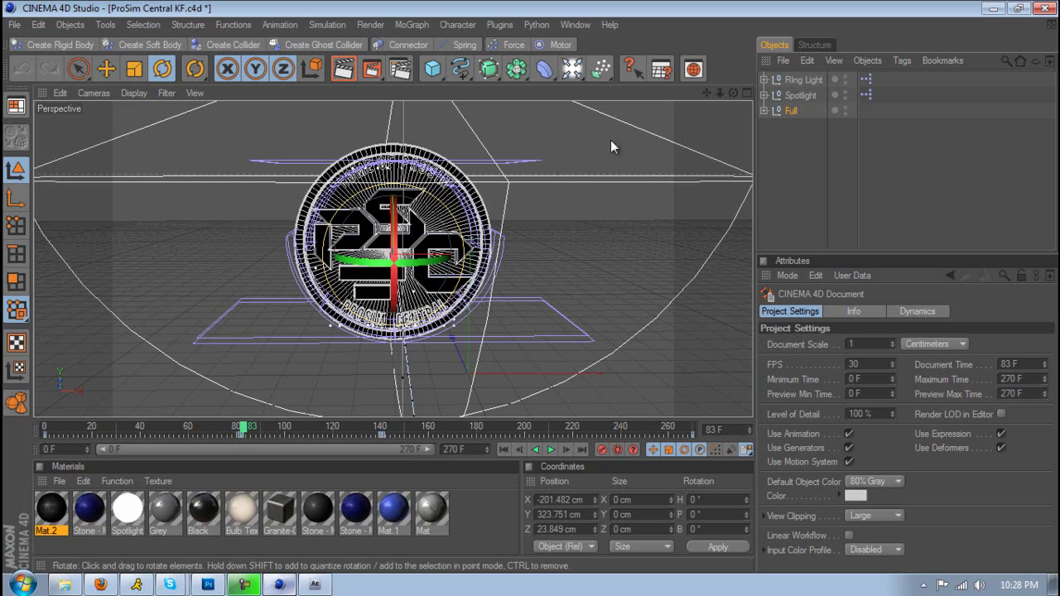
left_click(95, 426)
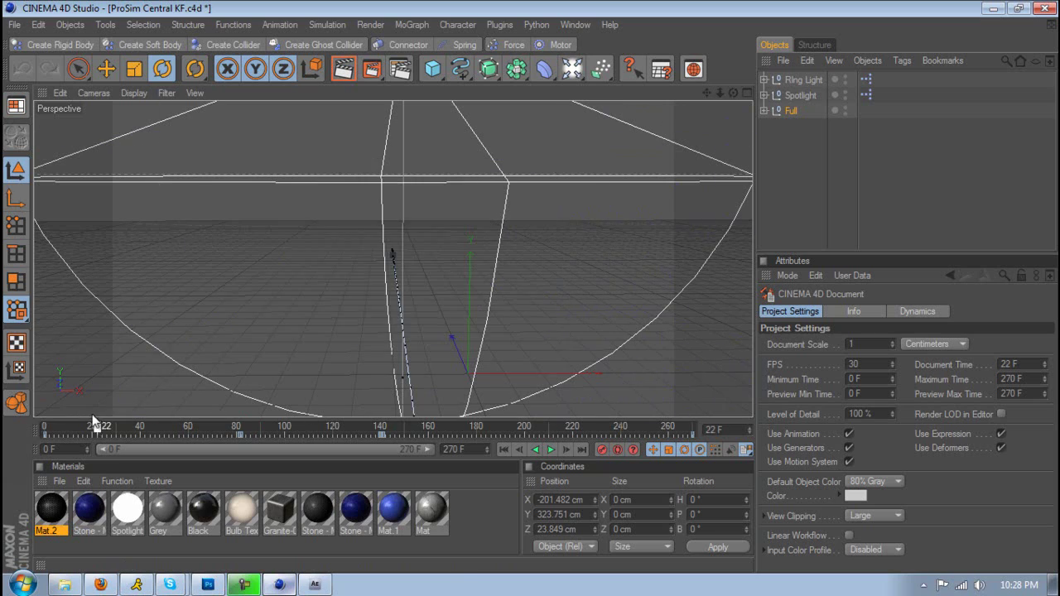
left_click_drag(94, 421, 378, 405)
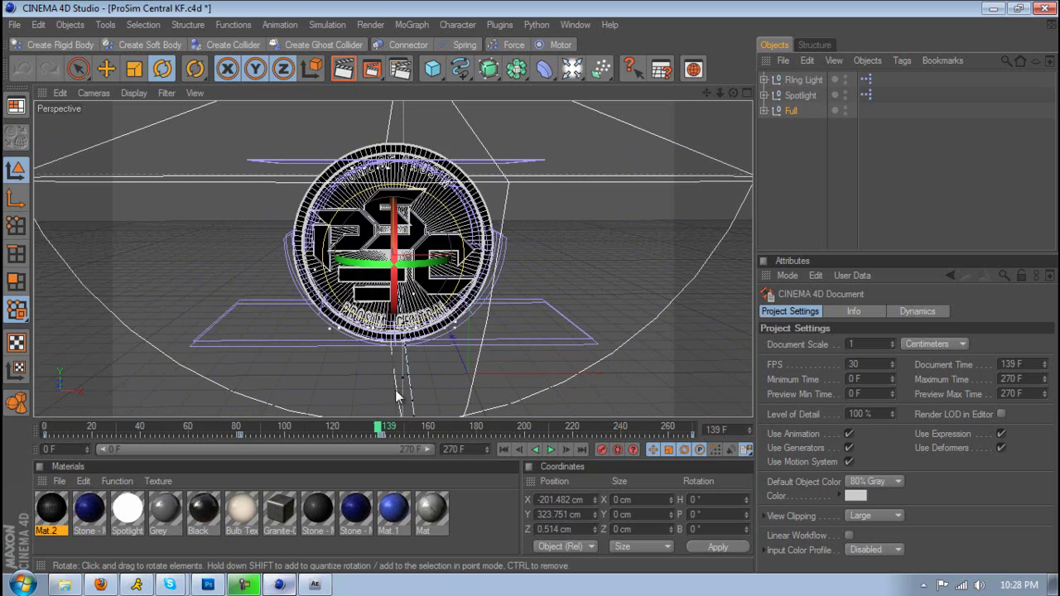
left_click(344, 71)
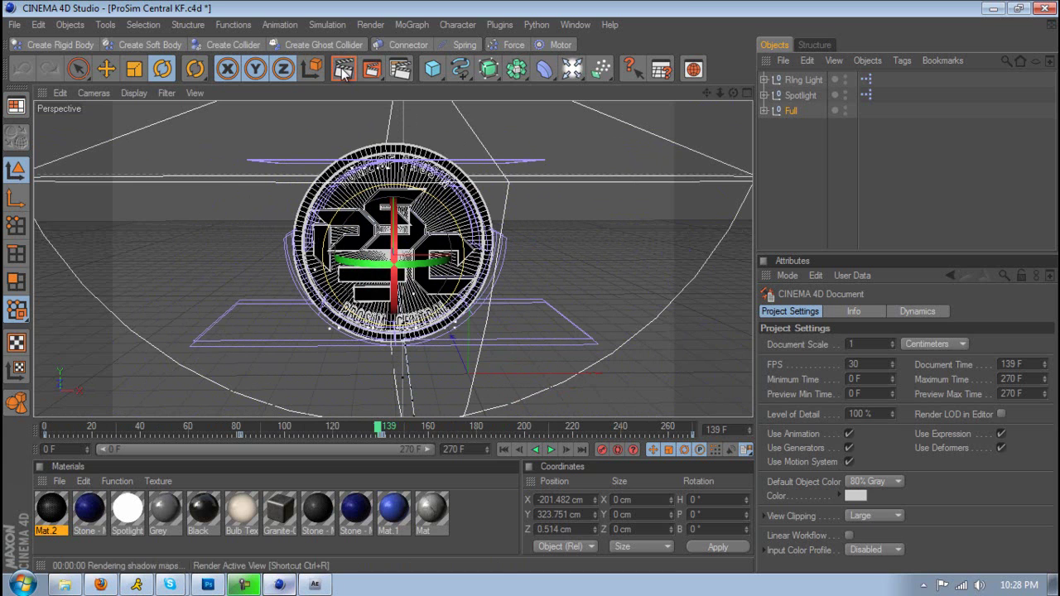
- Close Render Settings and select the Full object to return to the editor view
left_click(400, 71)
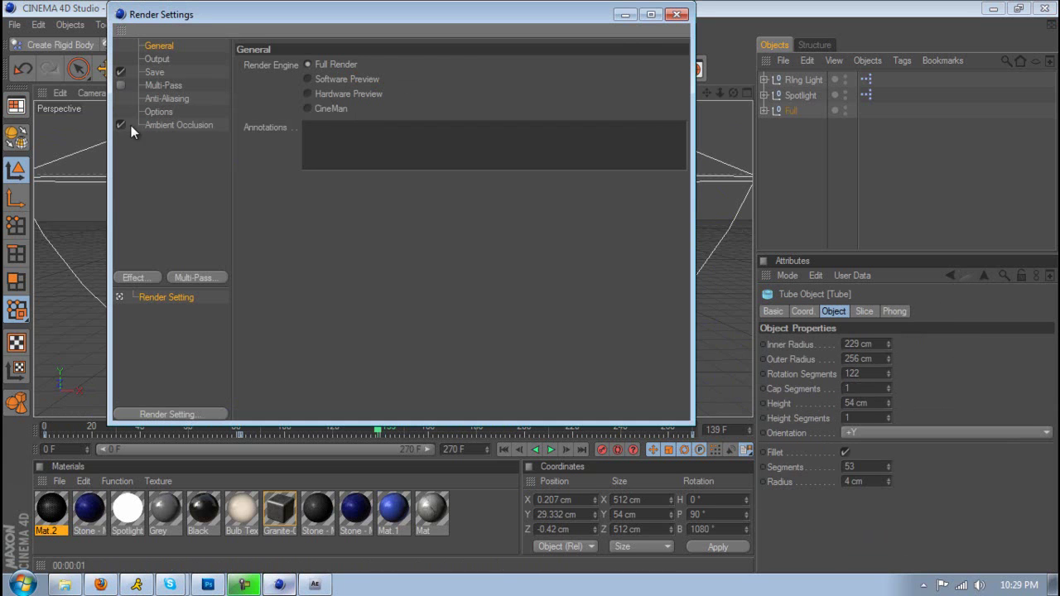
left_click(677, 14)
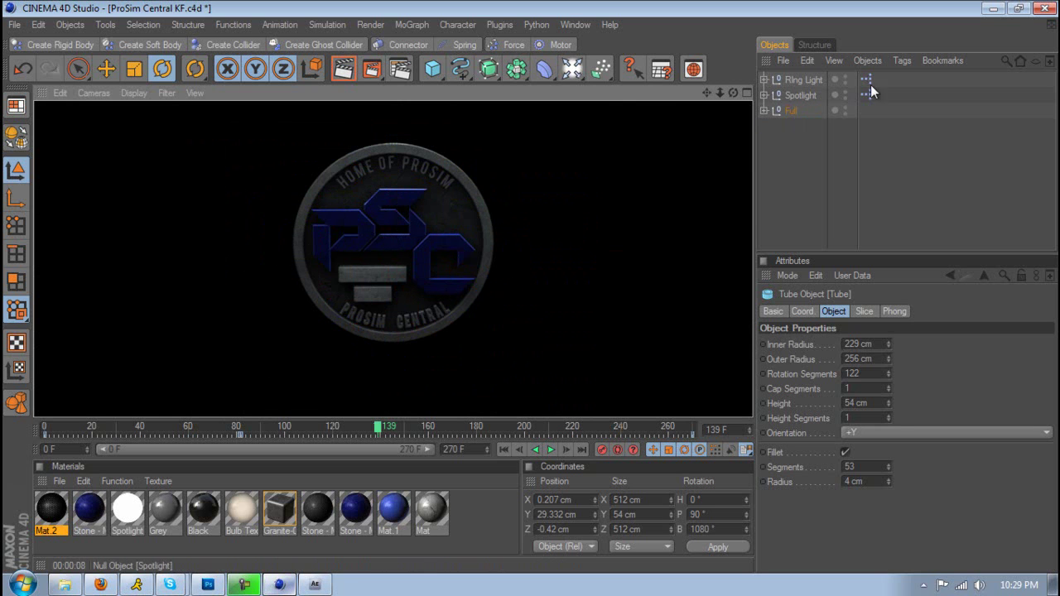
left_click(788, 110)
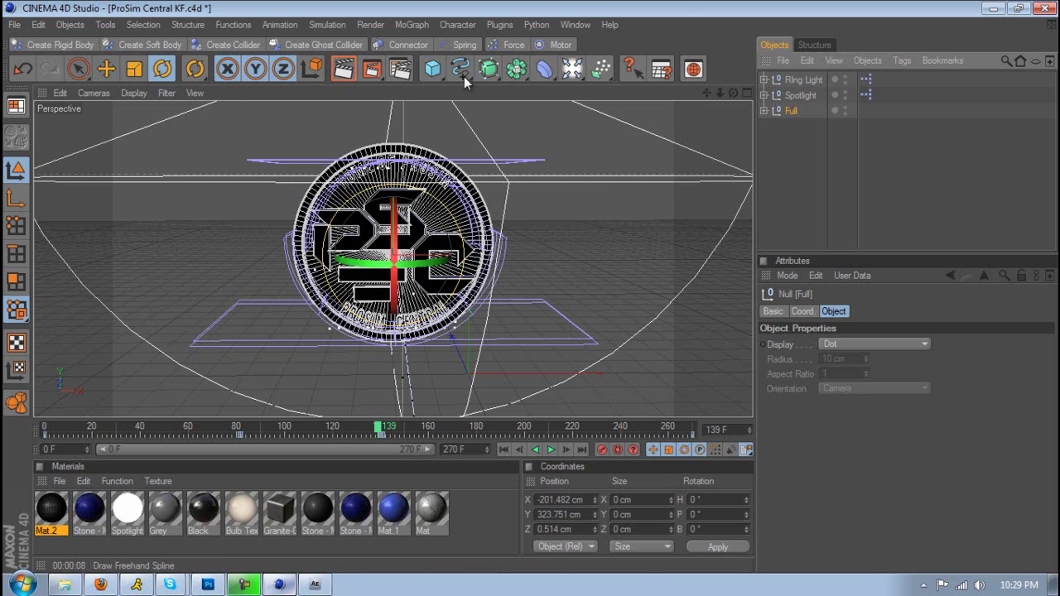
- Add a Cel Renderer effect with white edges, black background and Edges on, then render the view
left_click(399, 69)
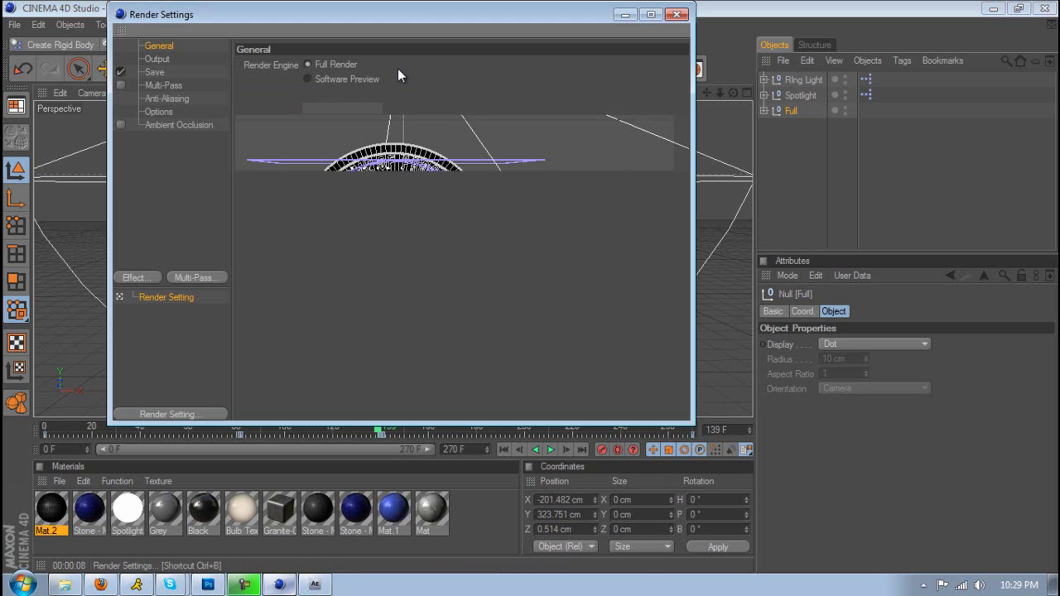
left_click(148, 273)
left_click(190, 307)
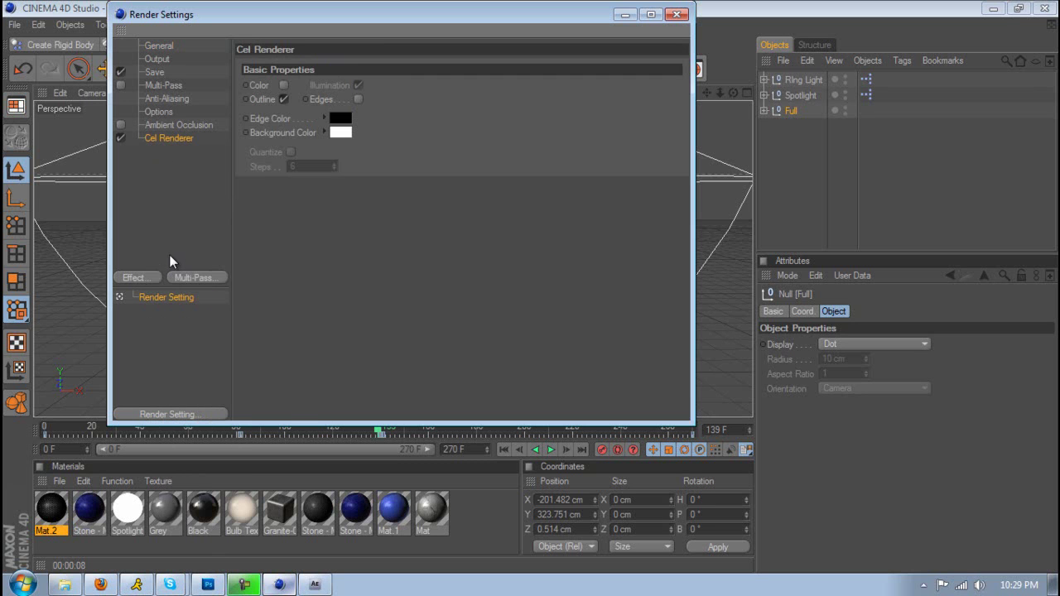
left_click(341, 119)
left_click(253, 61)
left_click(306, 190)
left_click(340, 133)
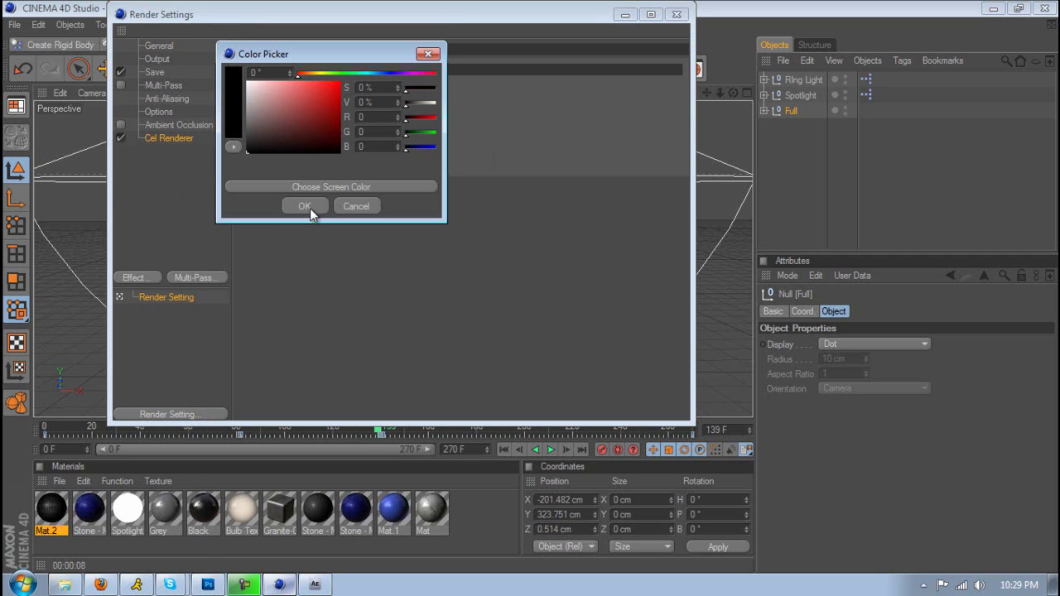
left_click(310, 208)
left_click(358, 98)
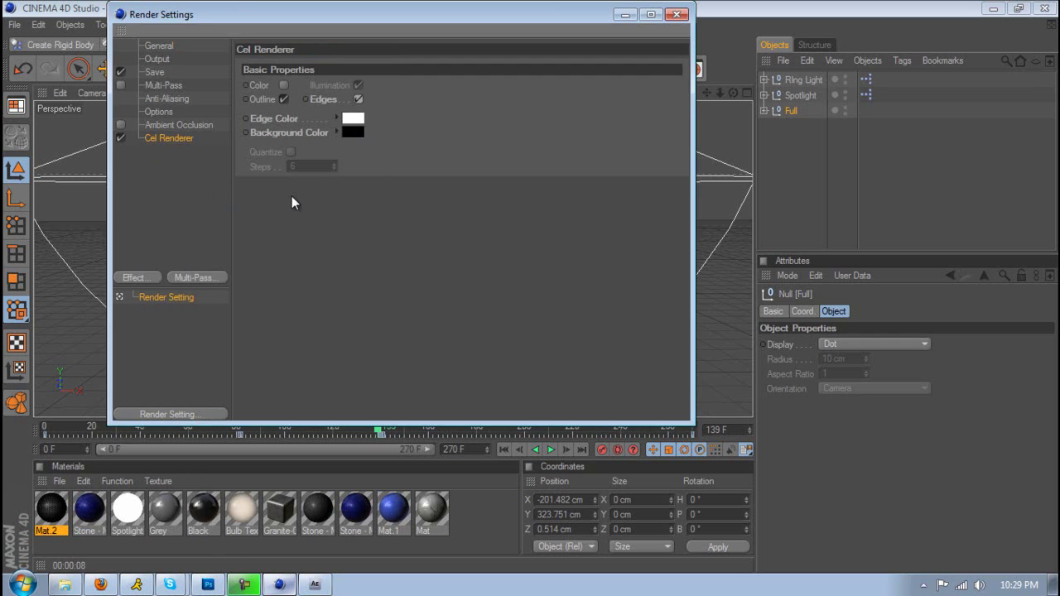
left_click(678, 14)
left_click(343, 69)
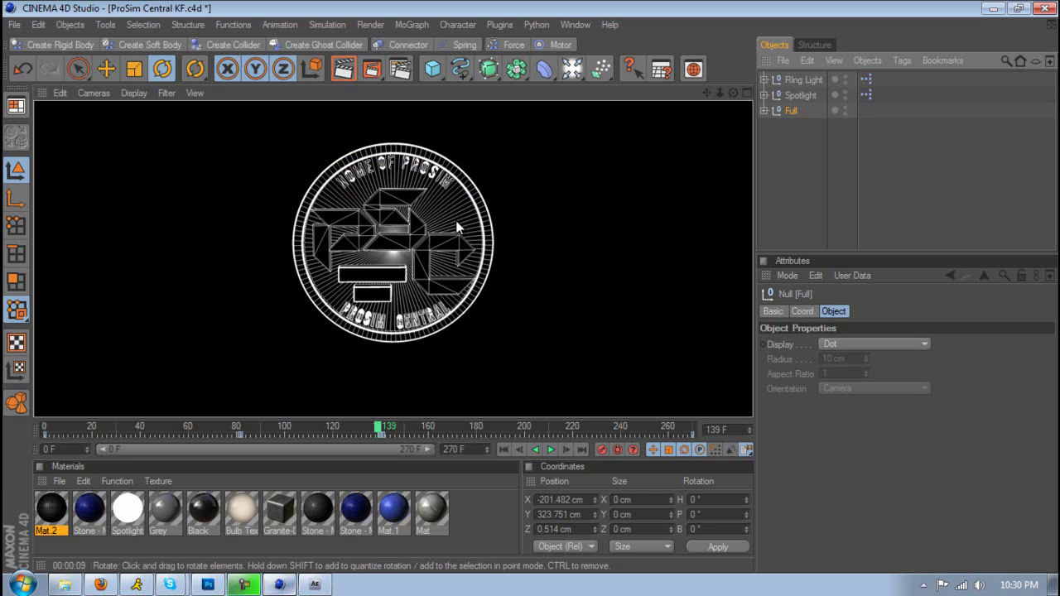
- Set the render Save format to PNG with default PNG options
left_click(371, 69)
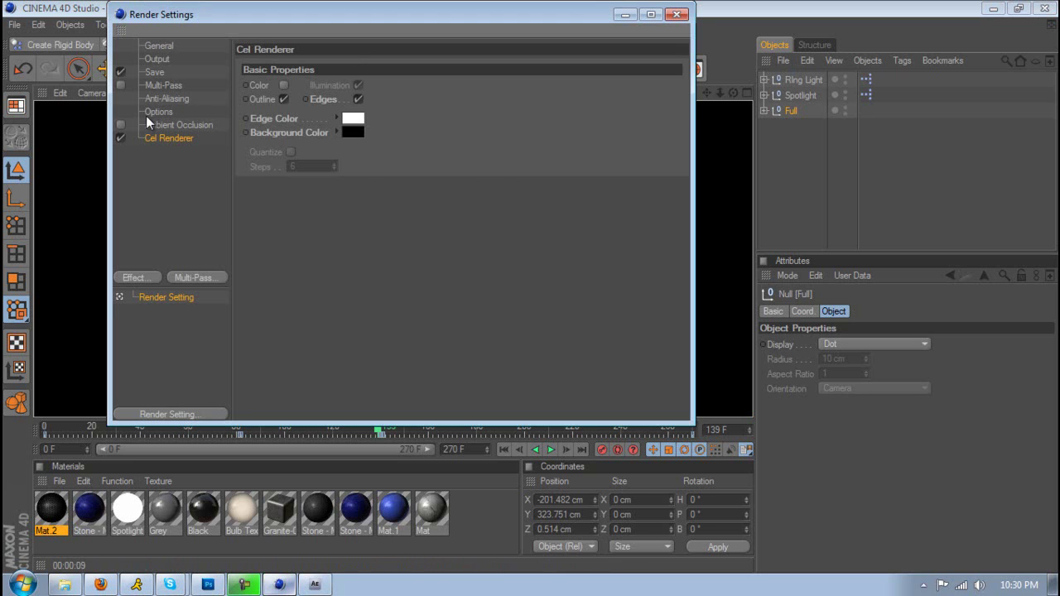
left_click(157, 112)
left_click(159, 85)
left_click(155, 73)
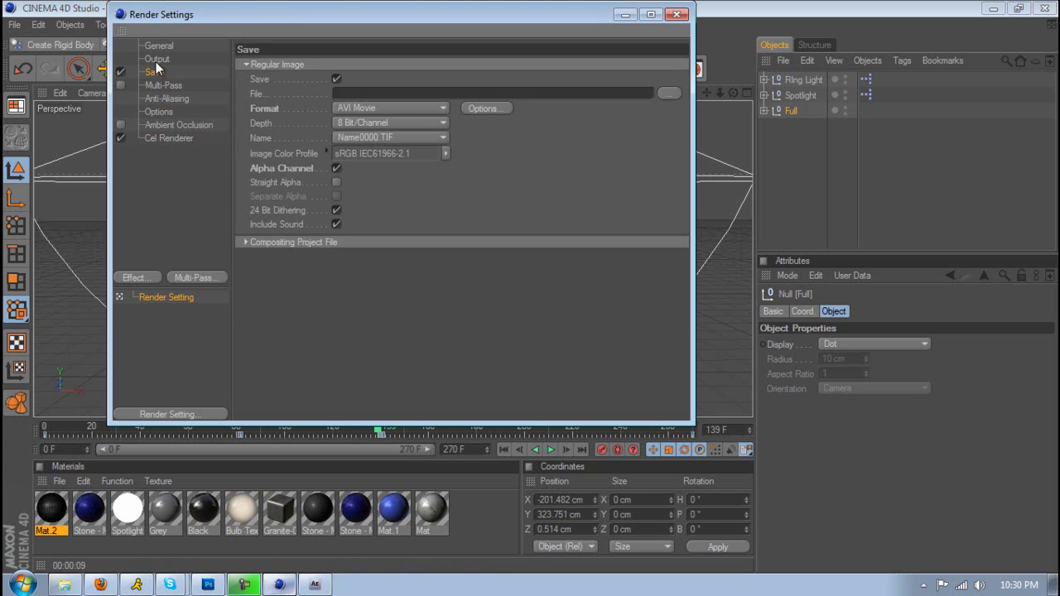
left_click(155, 60)
left_click(158, 72)
left_click(370, 108)
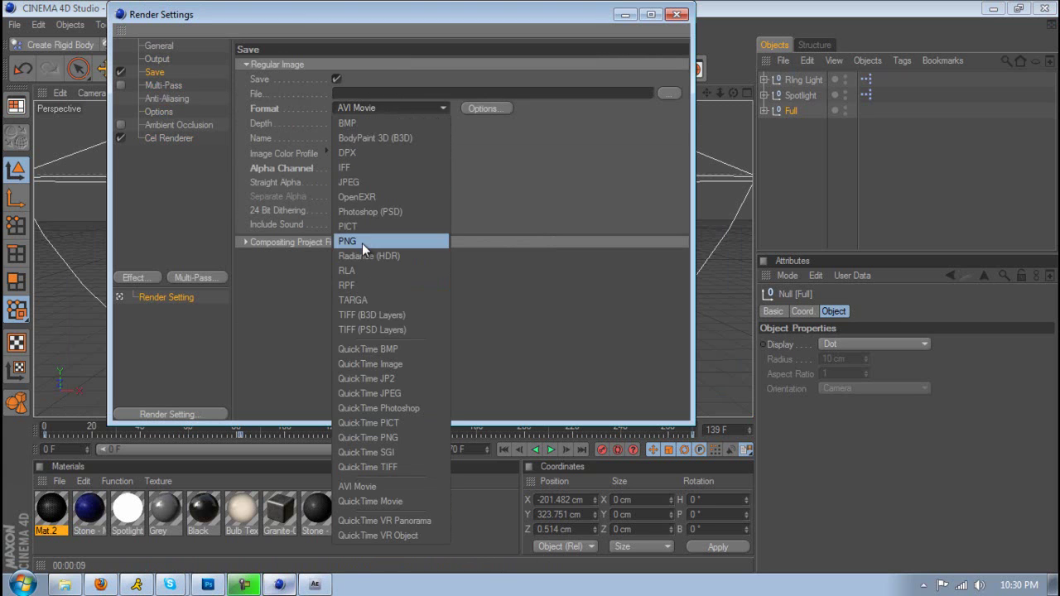
left_click(362, 243)
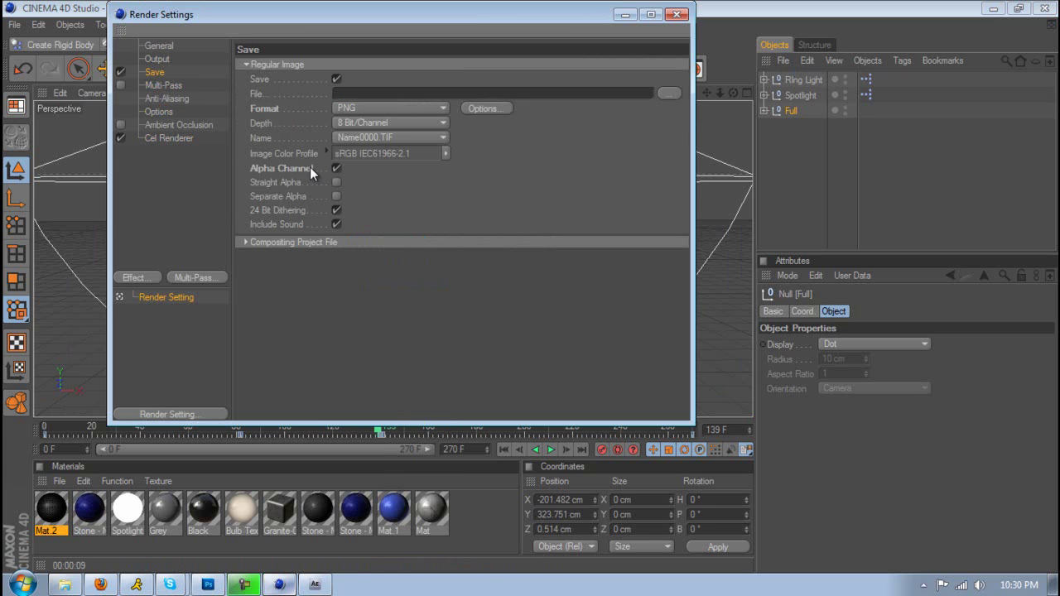
left_click(485, 109)
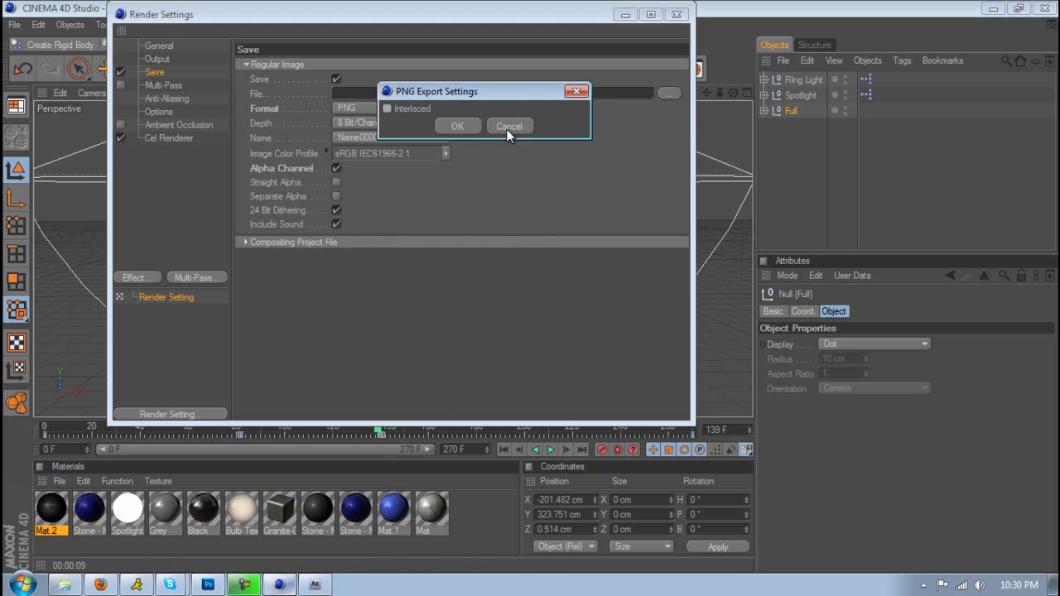
left_click(508, 126)
- Limit the Output frame range to Current Frame and render to the Picture Viewer
left_click(157, 59)
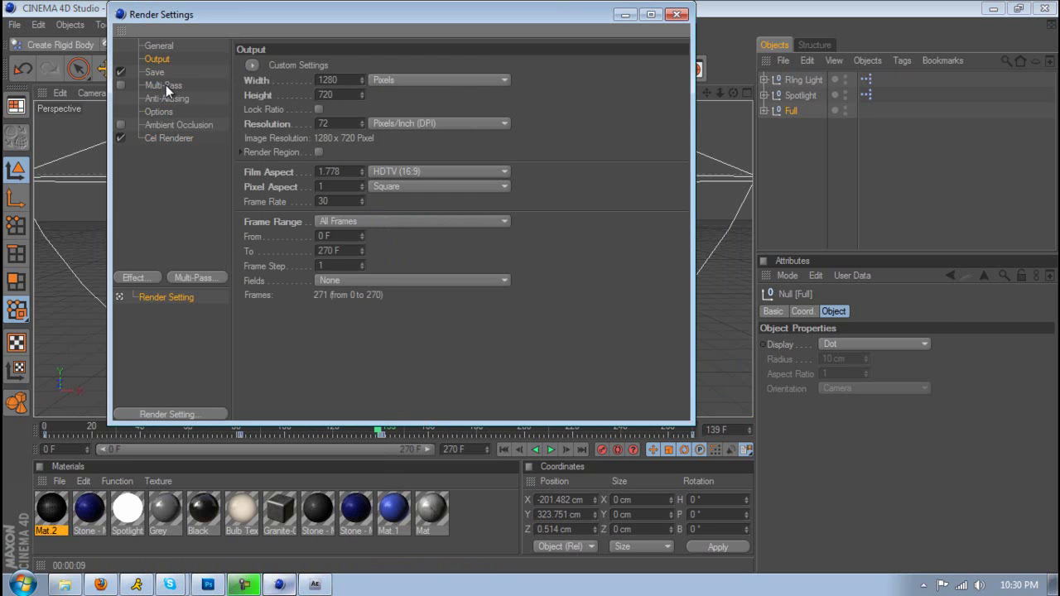
left_click(341, 224)
left_click(358, 257)
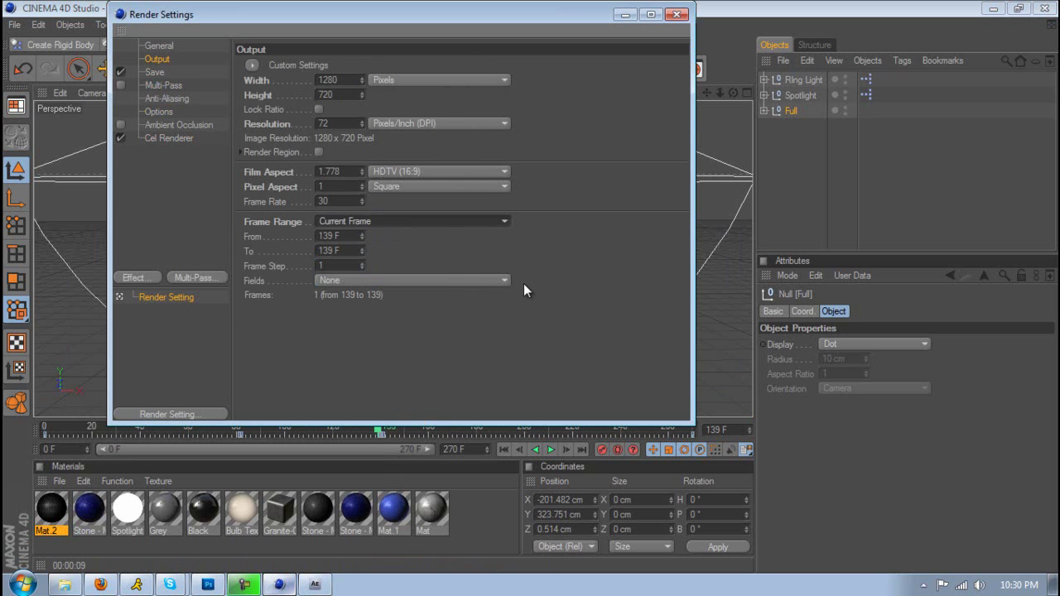
left_click(678, 14)
left_click(365, 72)
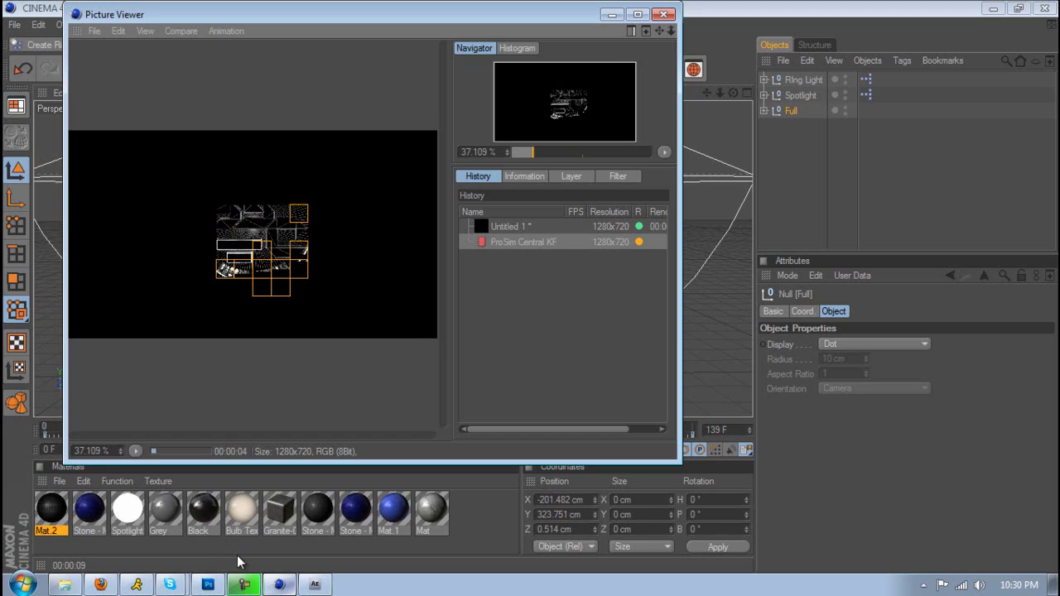
- Create a new Photoshop document 1280 pixels wide and 720 pixels high
left_click(208, 585)
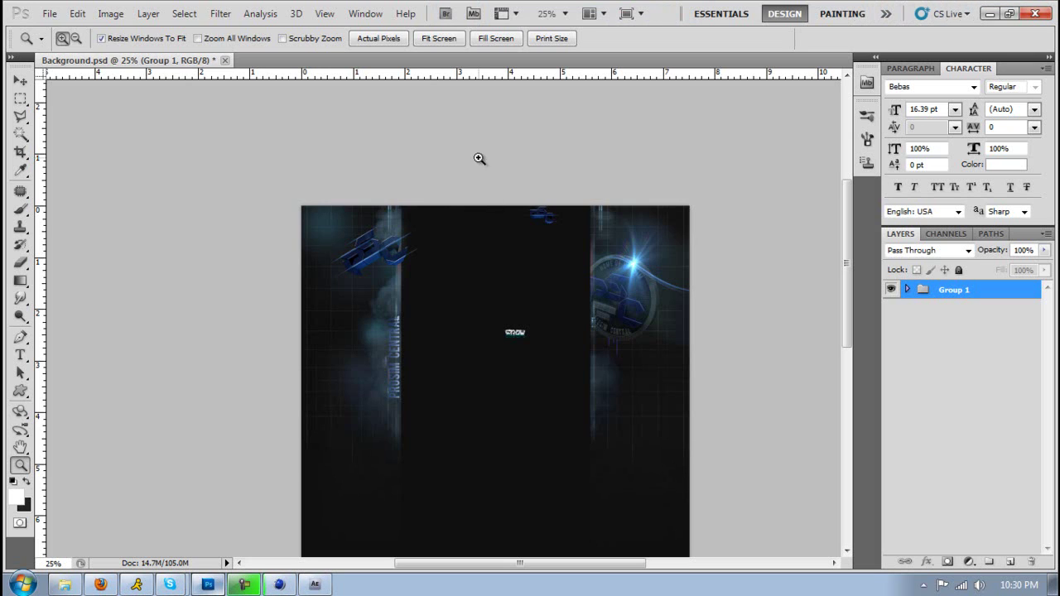
left_click(50, 13)
left_click(70, 45)
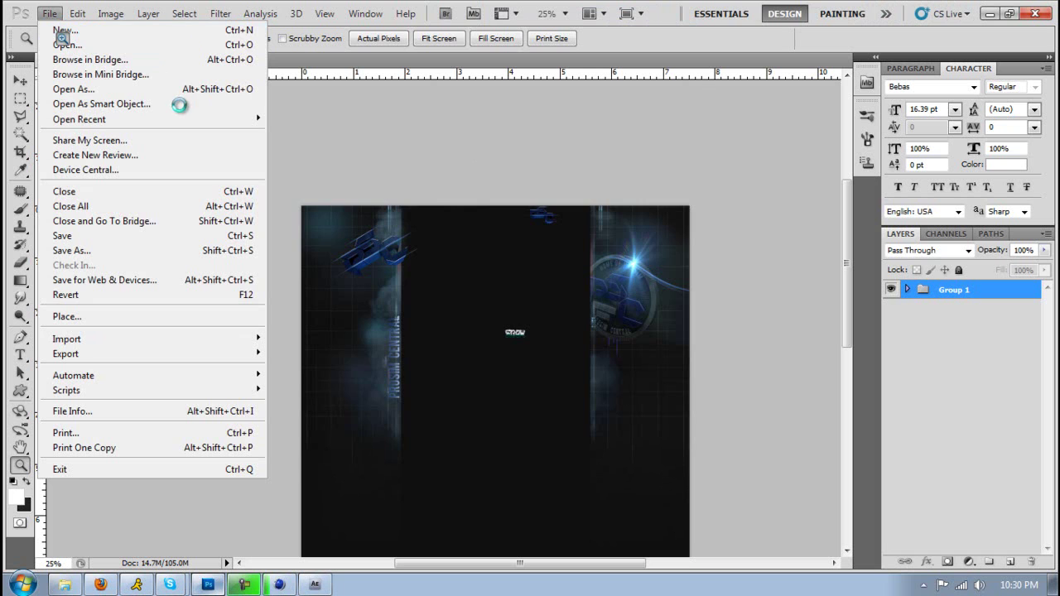
double_click(433, 189)
type("1280")
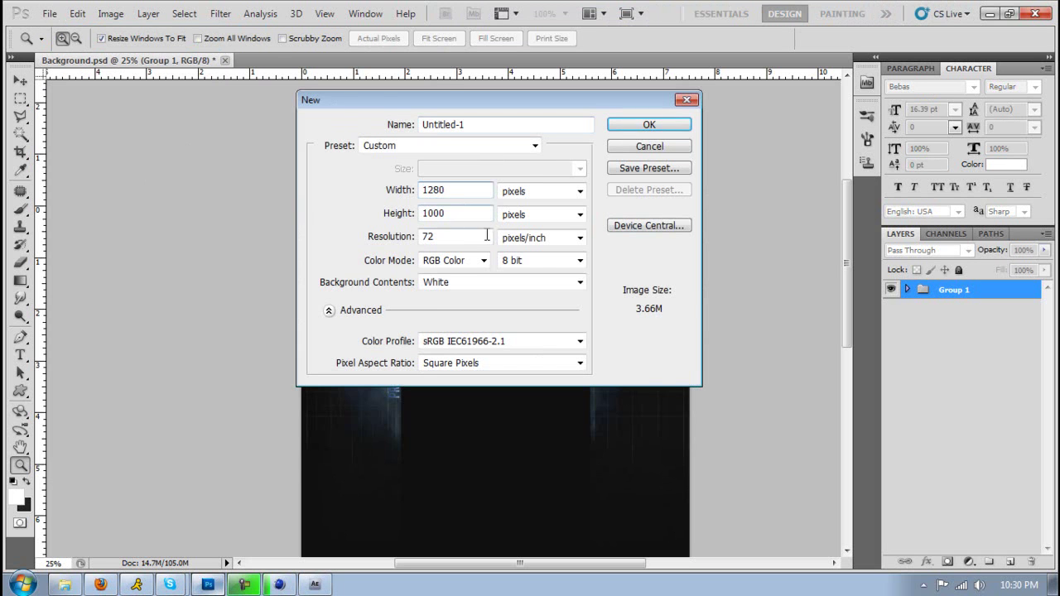
key("Tab")
type("720")
key("Return")
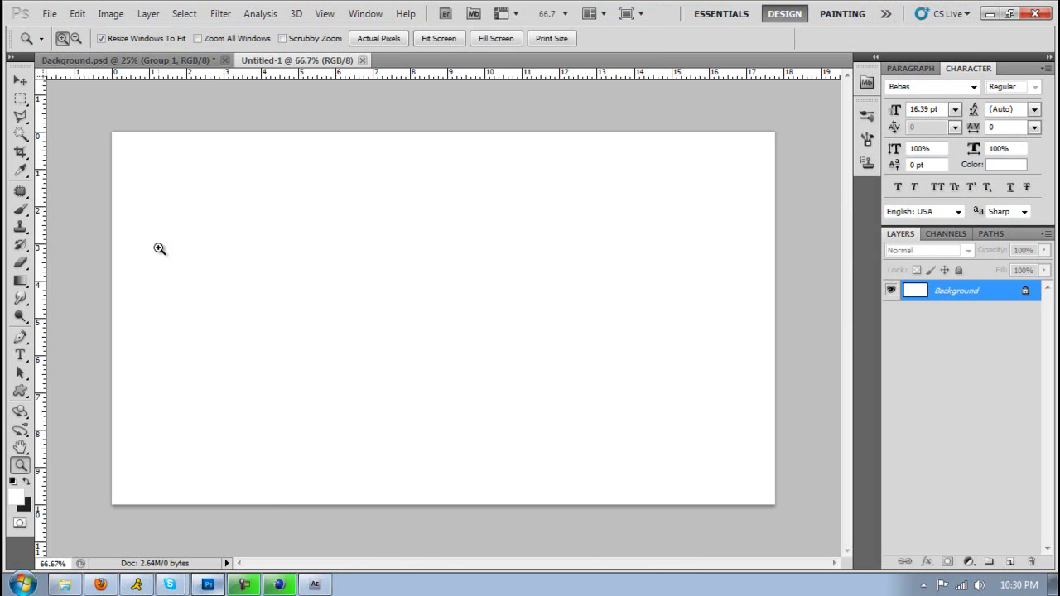
- Save the Picture Viewer's wireframe render as PNG '11' on the Desktop, then close the viewer
left_click(245, 587)
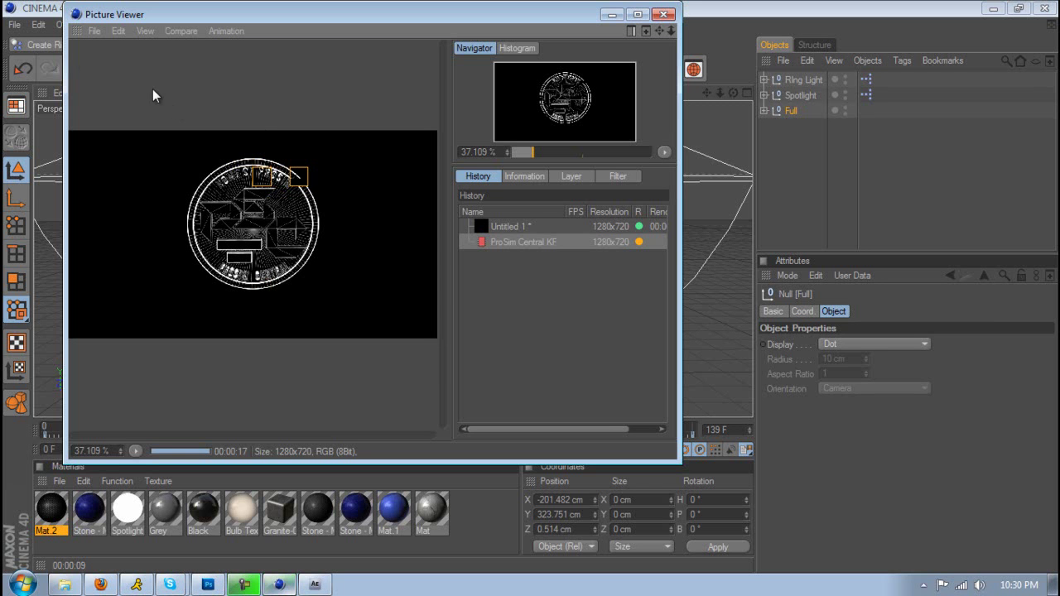
left_click(96, 34)
left_click(112, 68)
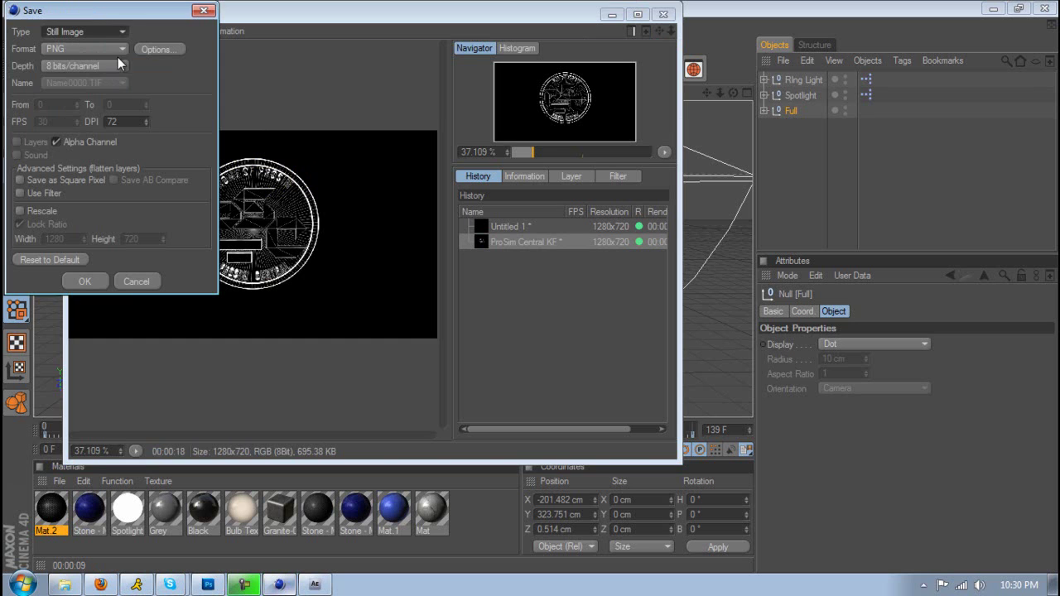
left_click(96, 281)
scroll(142, 130, "down", 1)
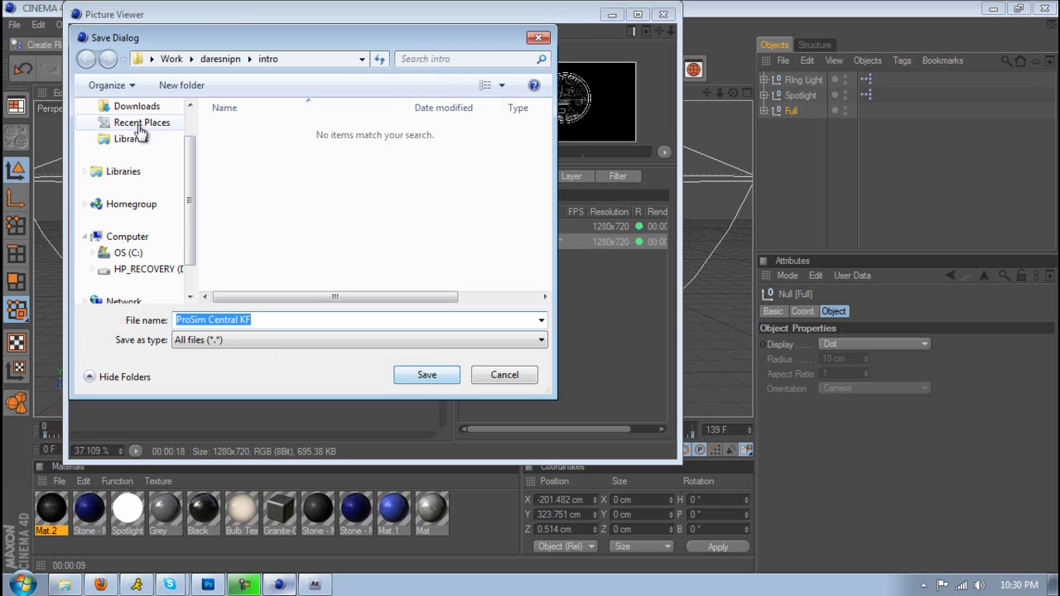
scroll(165, 170, "up", 1)
left_click(131, 130)
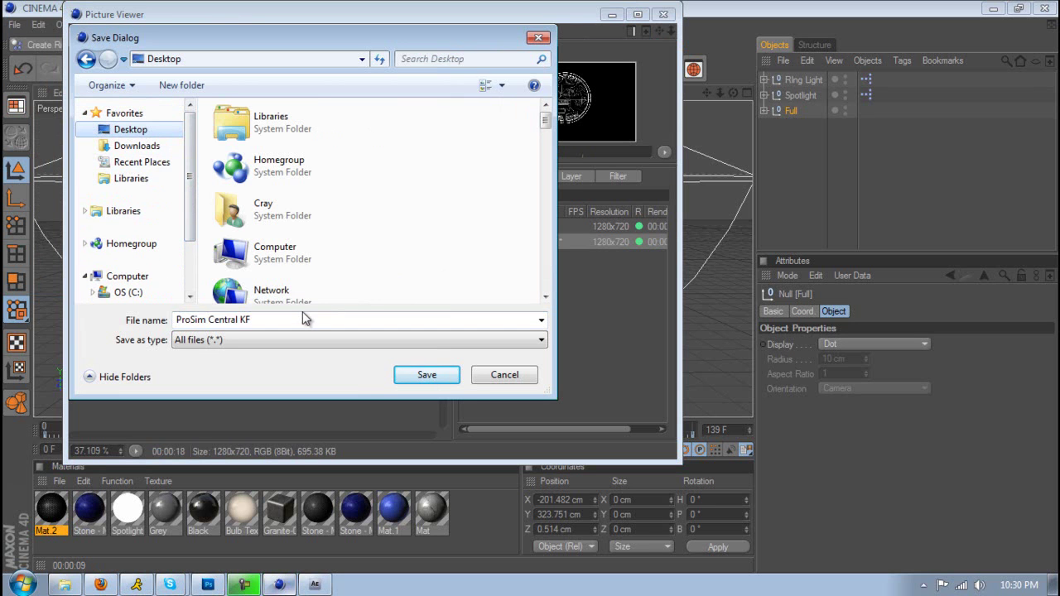
type("11")
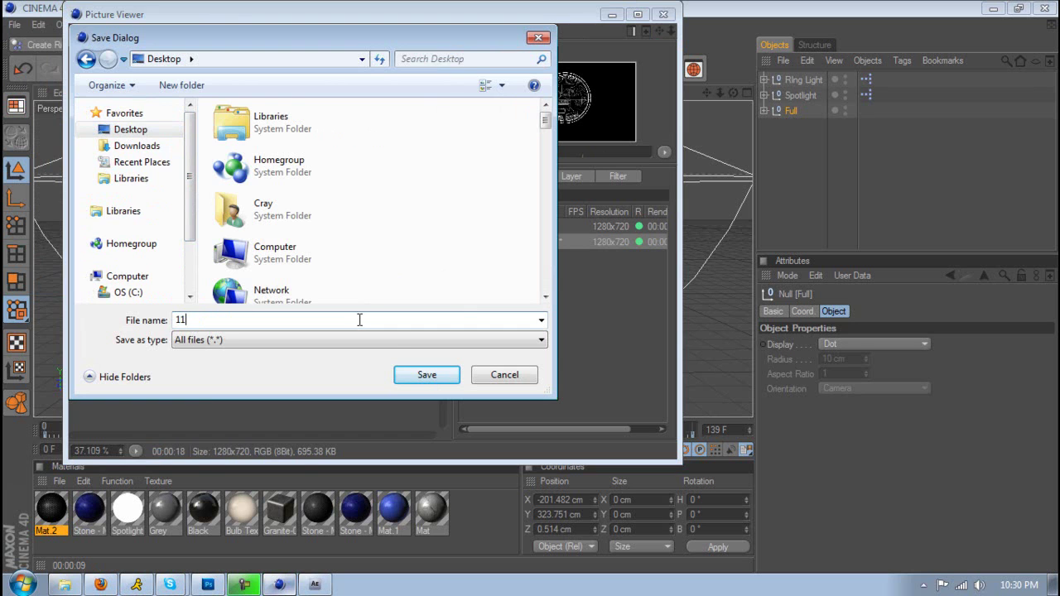
left_click(411, 375)
left_click(663, 14)
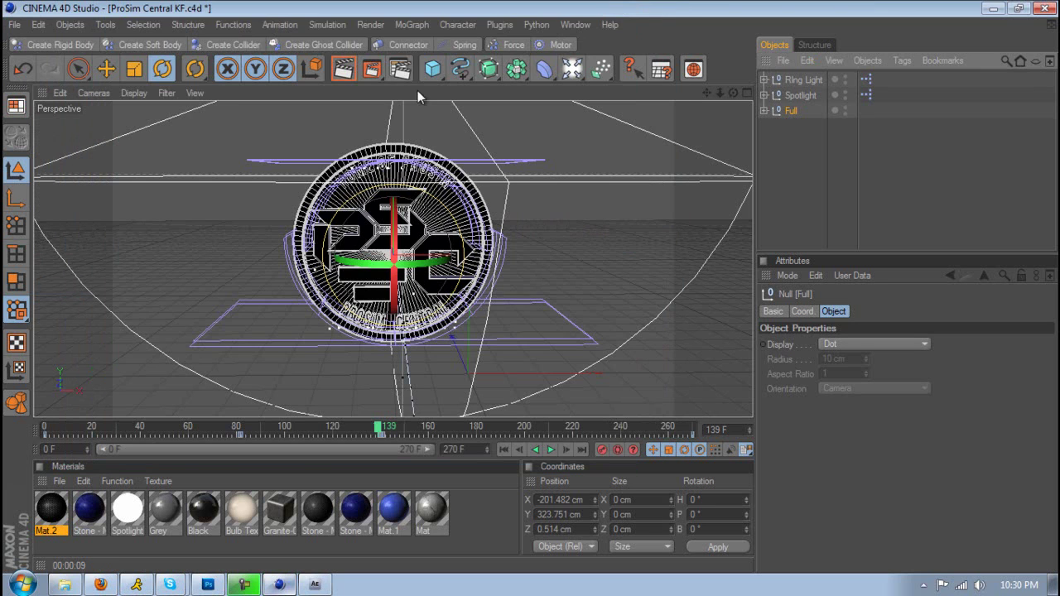
- Disable the Cel Renderer and render the normally shaded coin to the Picture Viewer
left_click(396, 71)
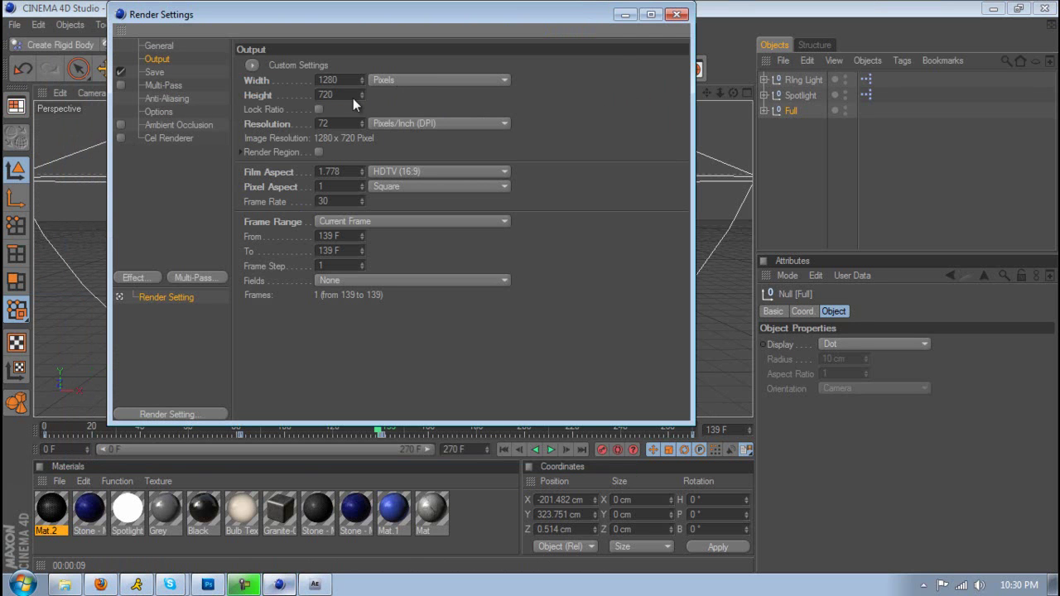
left_click(678, 14)
left_click(346, 73)
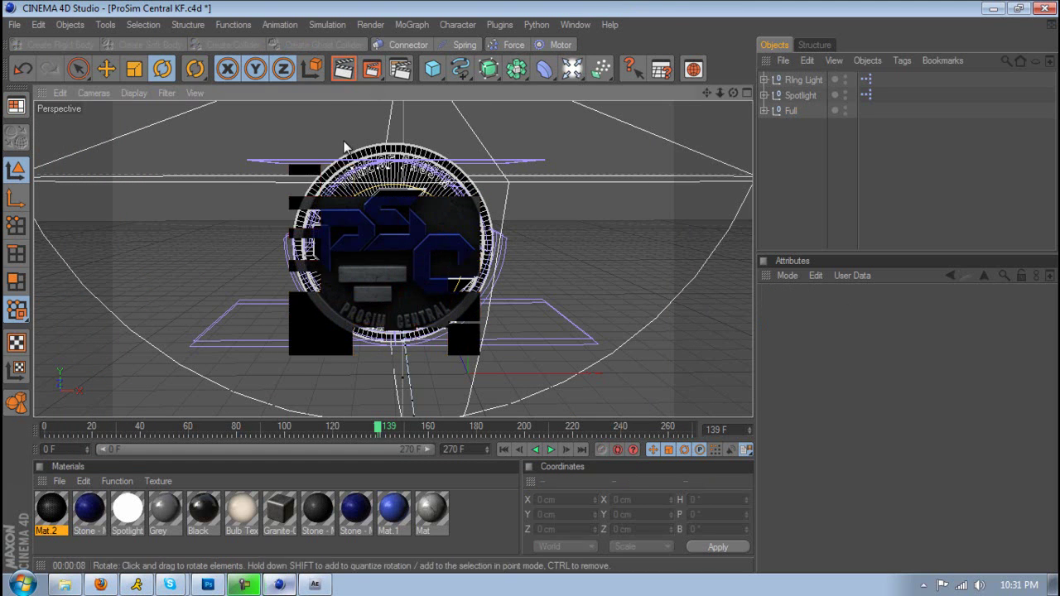
left_click(374, 71)
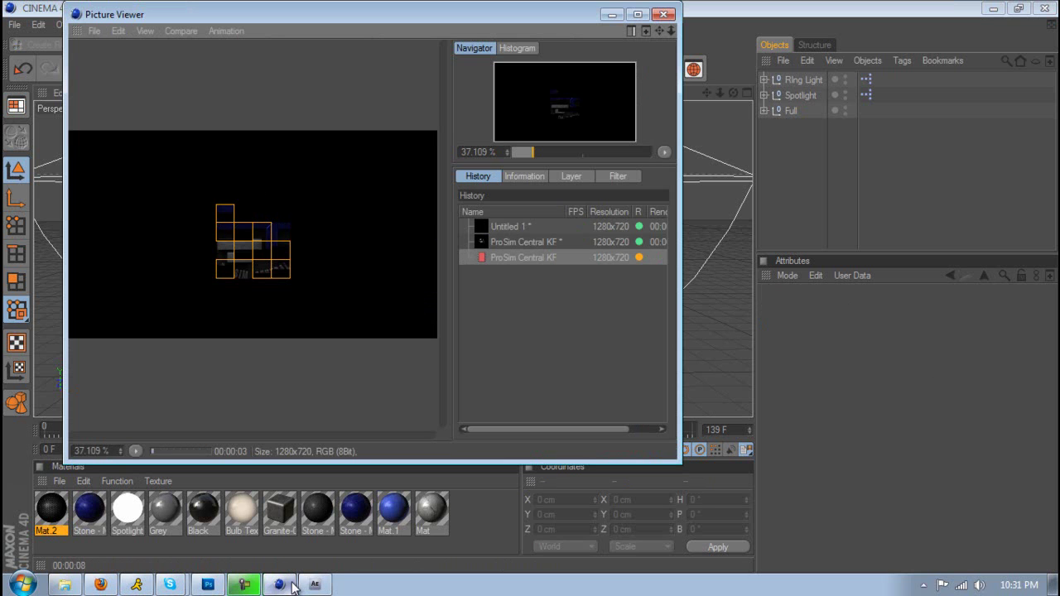
left_click(208, 584)
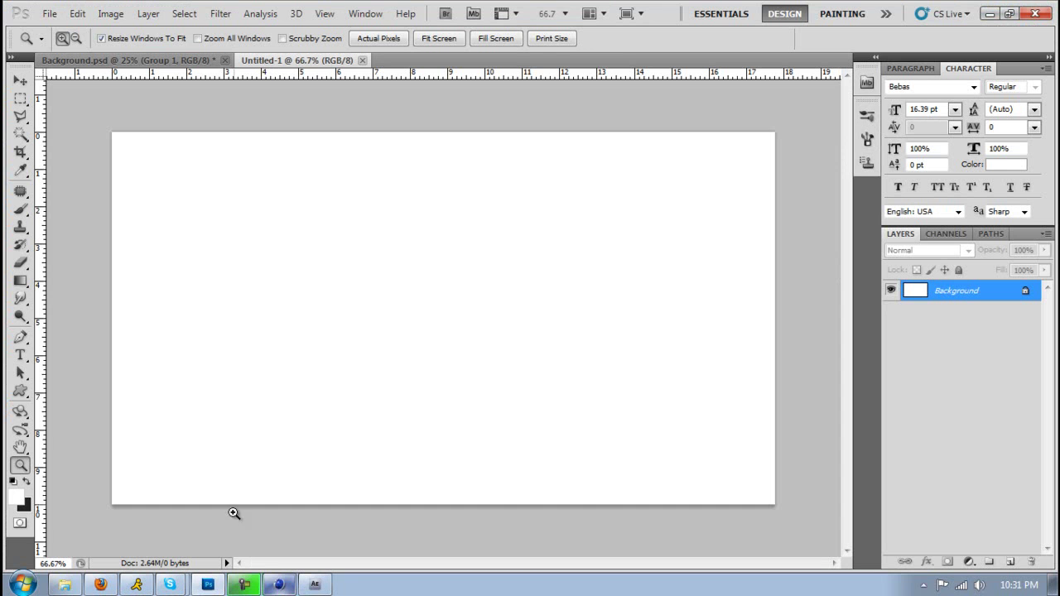
- Open 11.png from the Desktop and move its wireframe coin into Untitled-1 as Layer 1
left_click(48, 14)
key("Escape")
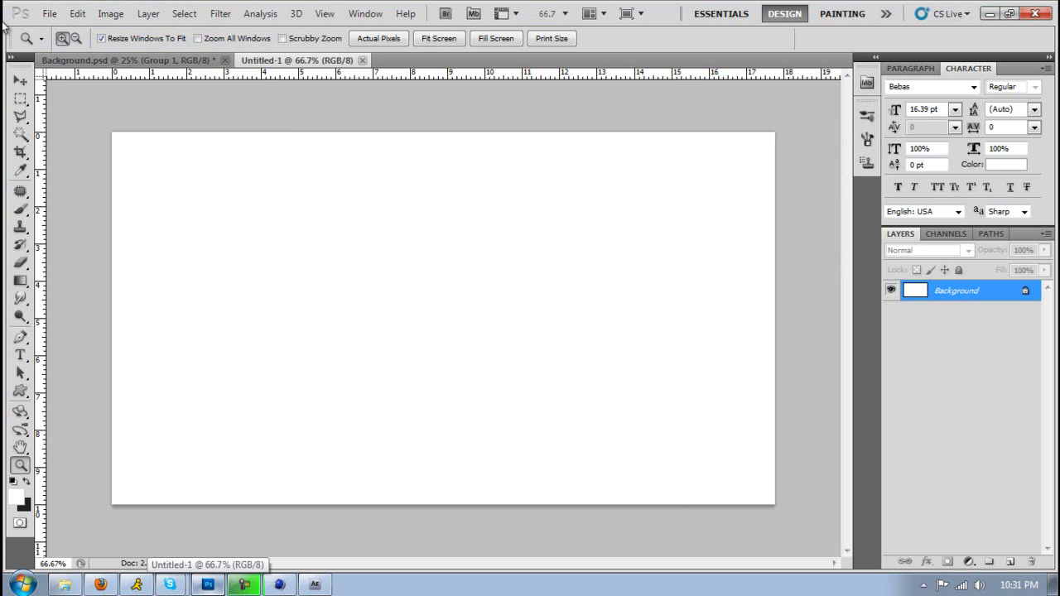
key("ctrl+o")
left_click(287, 189)
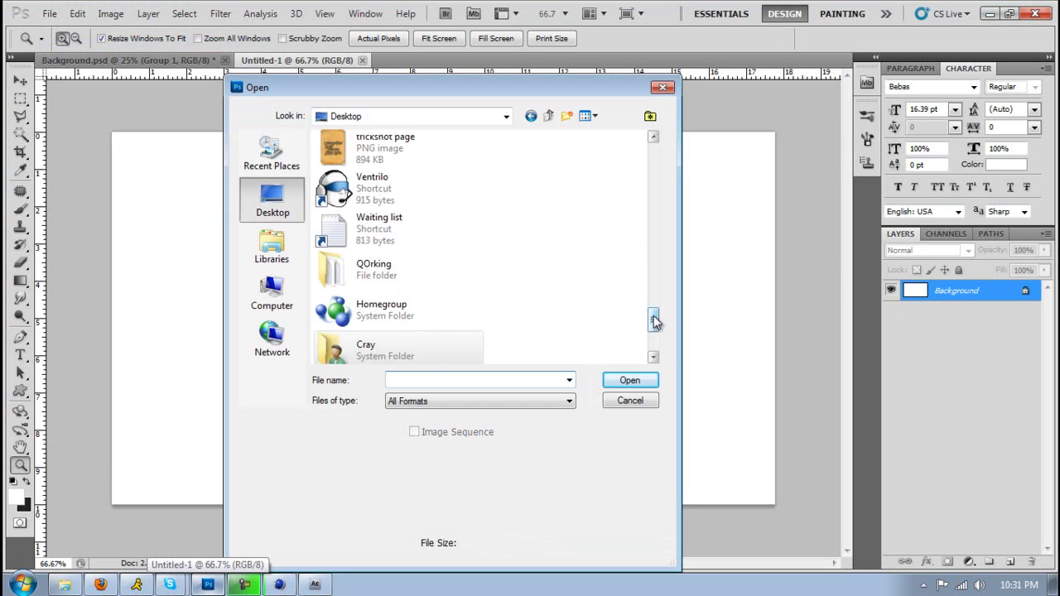
left_click_drag(655, 320, 660, 150)
double_click(458, 184)
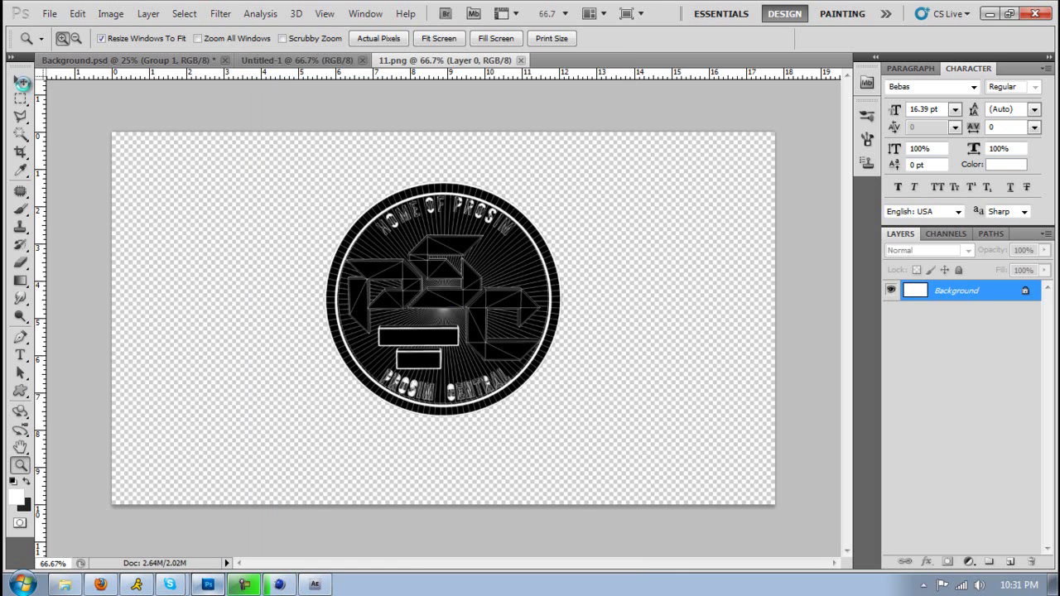
left_click(19, 81)
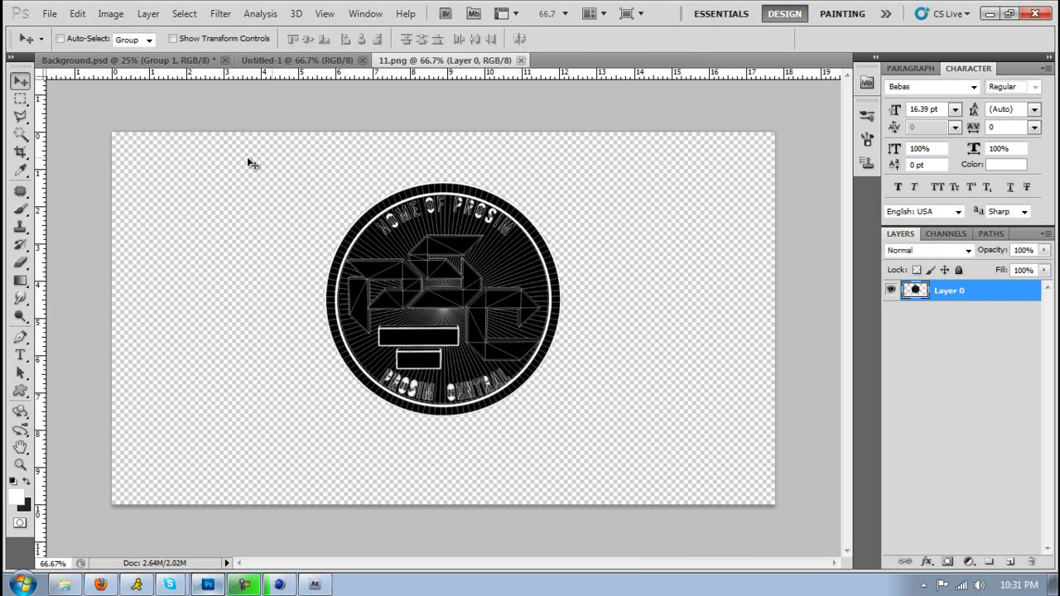
left_click_drag(451, 273, 364, 282)
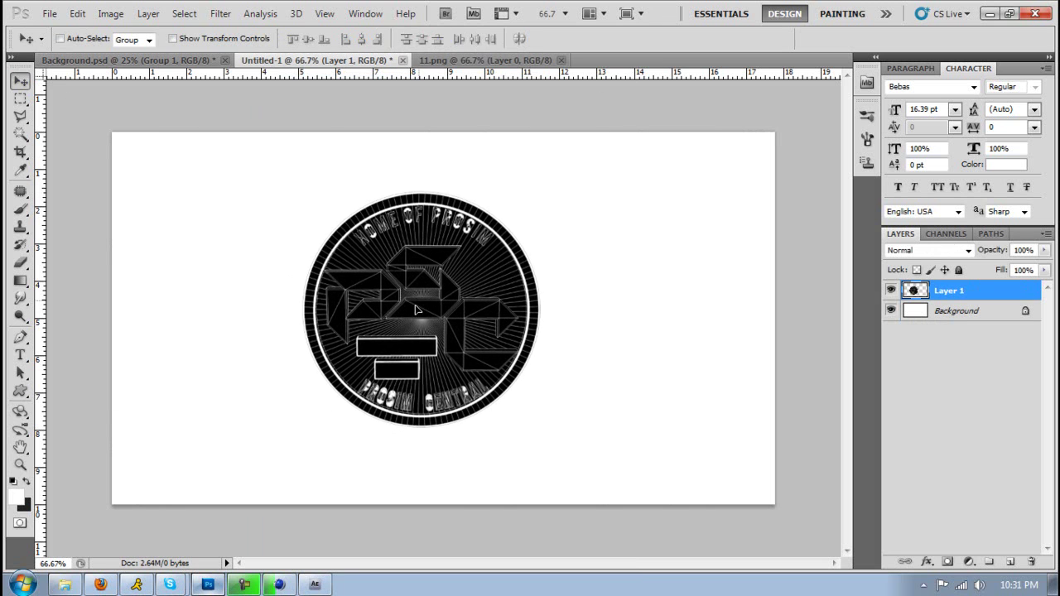
- Convert the Background into Layer 0 and fill it dark grey with the Paint Bucket
double_click(980, 310)
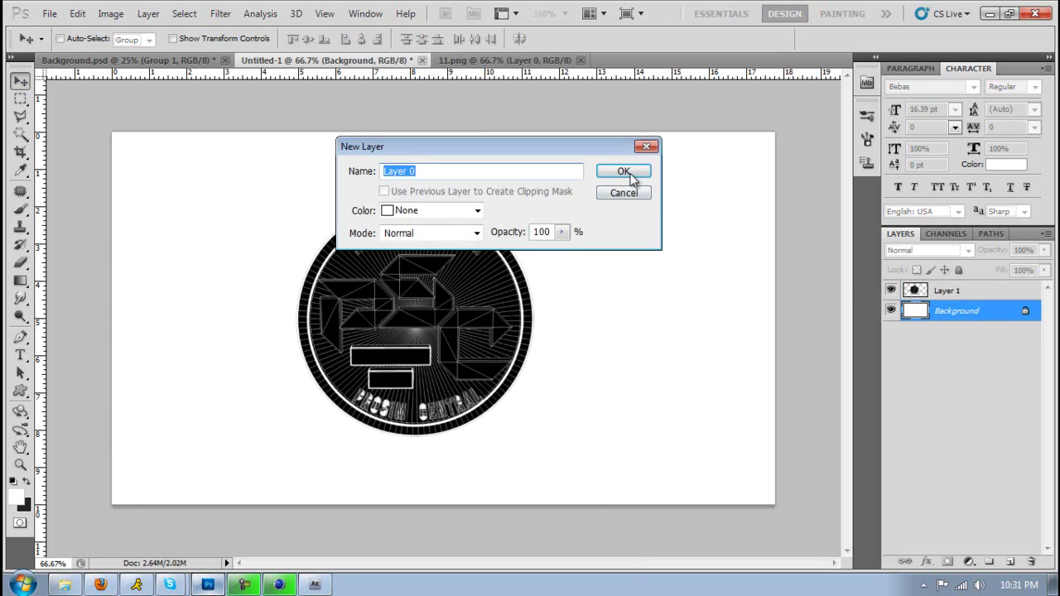
left_click(623, 170)
mouse_move(397, 289)
left_mouse_down()
mouse_move(404, 214)
mouse_move(402, 376)
mouse_move(505, 288)
mouse_move(375, 289)
mouse_move(394, 290)
left_mouse_up()
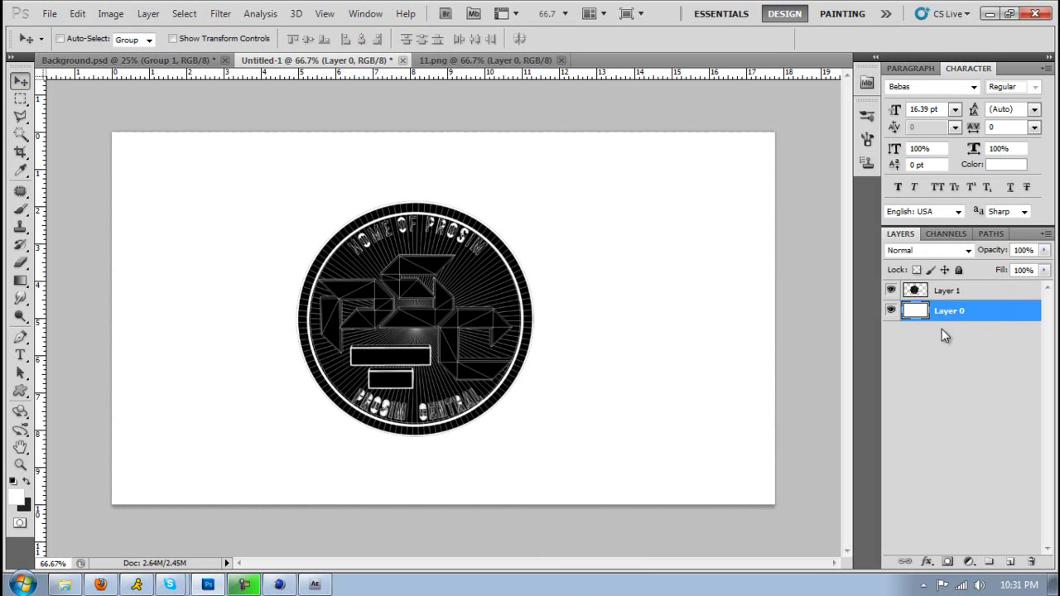
left_click(27, 480)
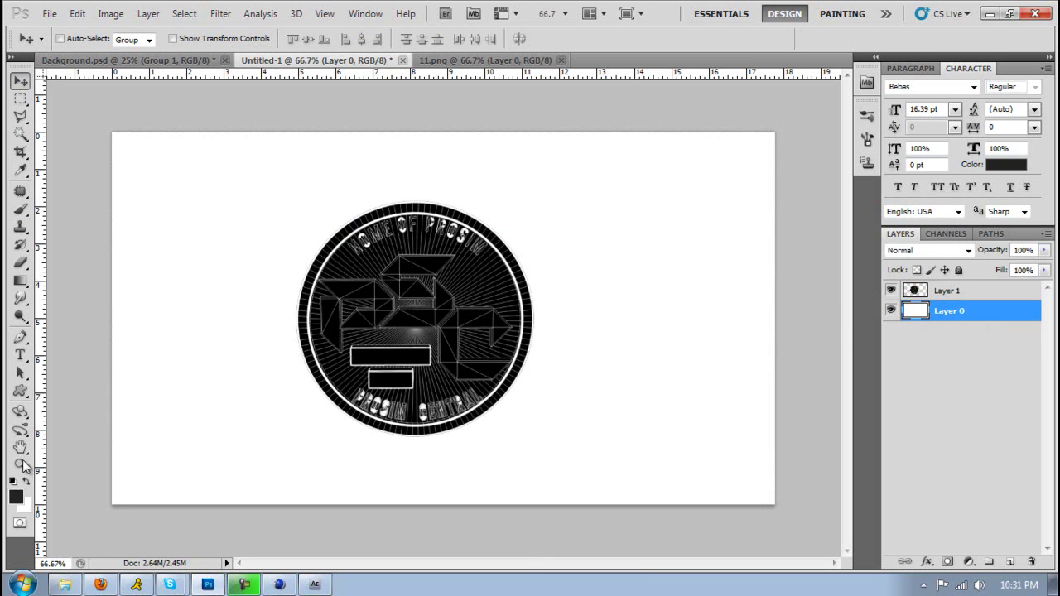
left_click(21, 299)
left_click(21, 282)
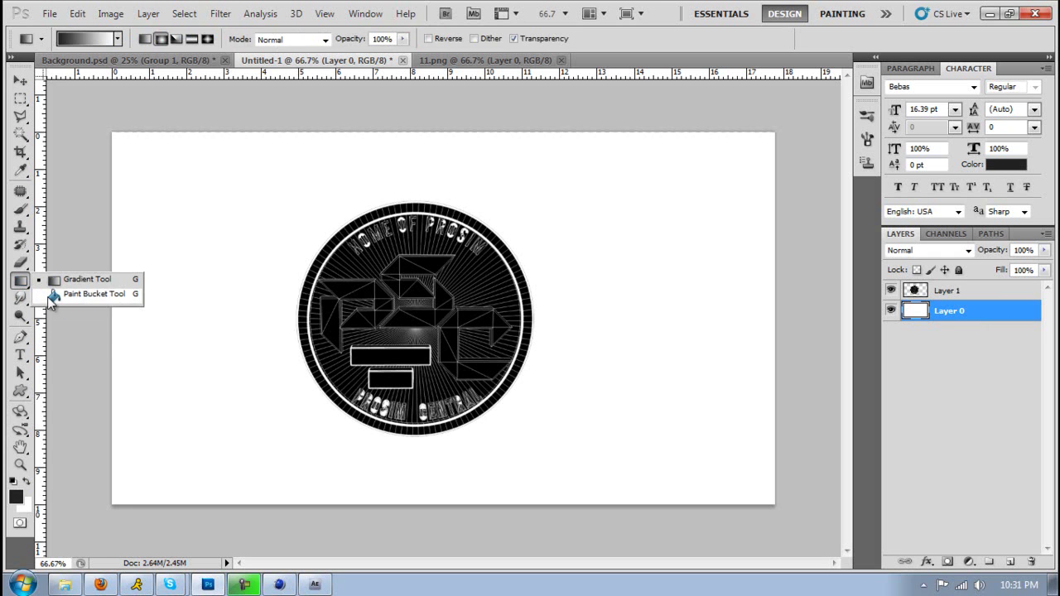
left_click(83, 292)
left_click(300, 325)
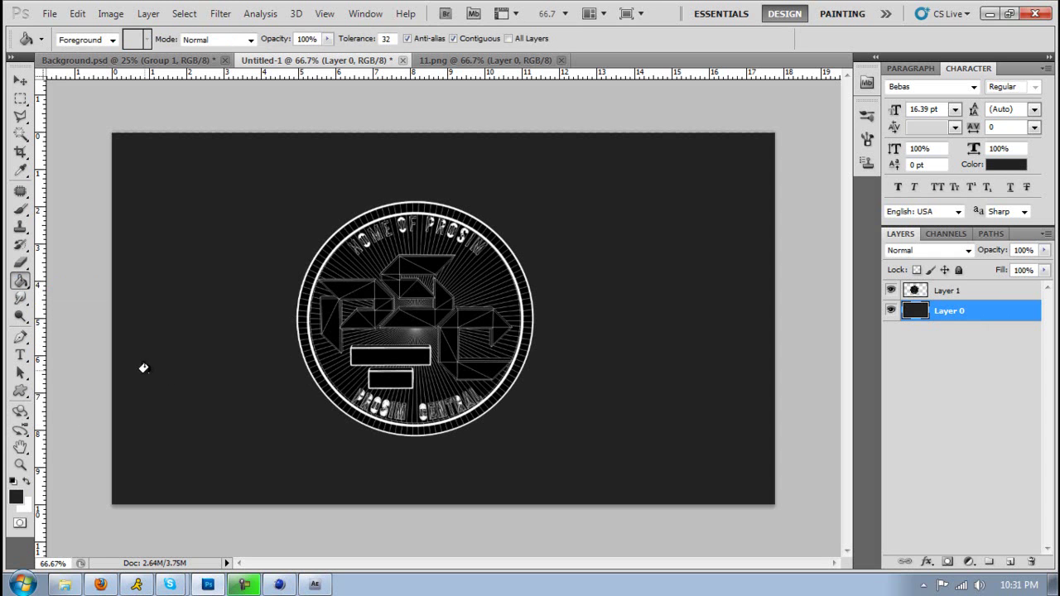
left_click(21, 80)
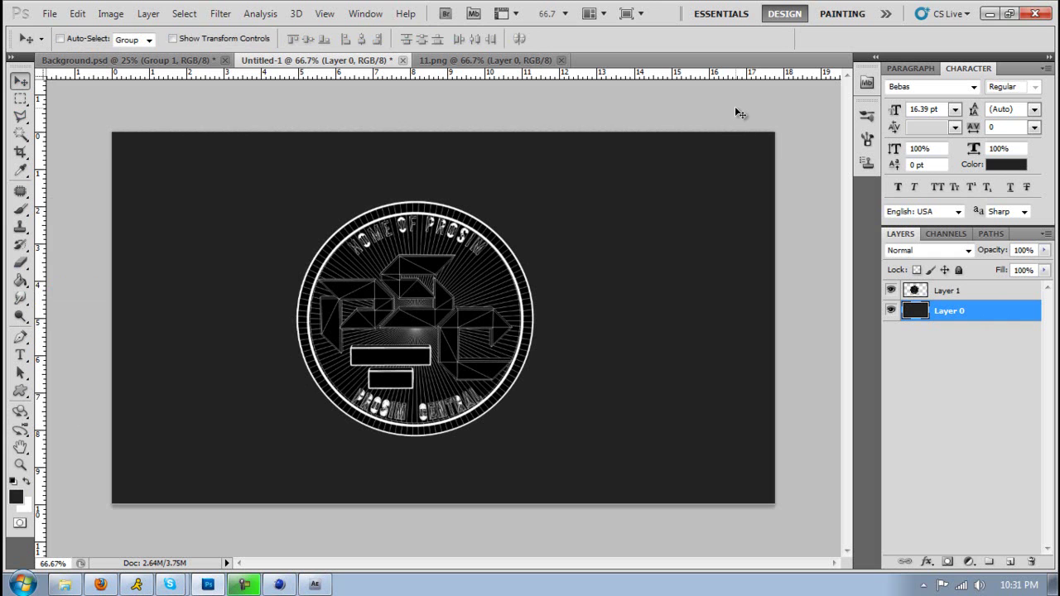
- Save the shaded coin render from CINEMA 4D's Picture Viewer as a PNG on the desktop
left_click(279, 585)
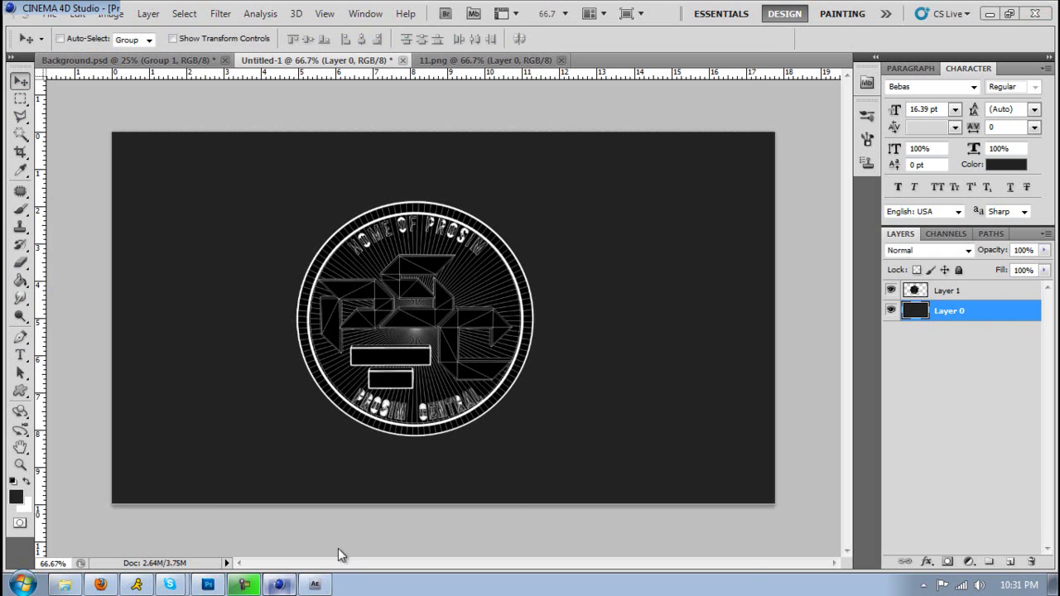
left_click(94, 30)
left_click(111, 67)
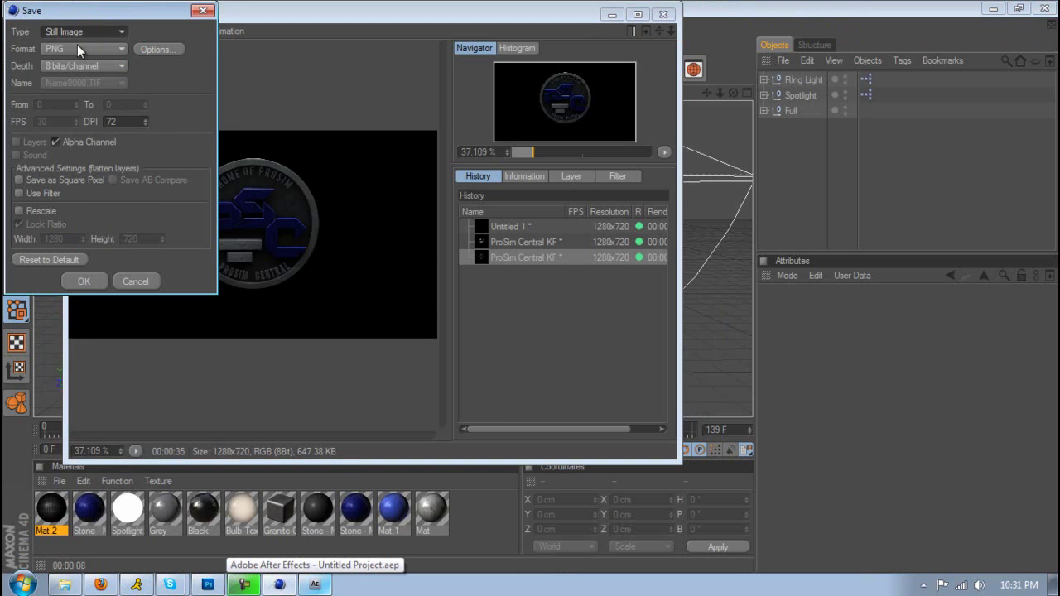
left_click(84, 282)
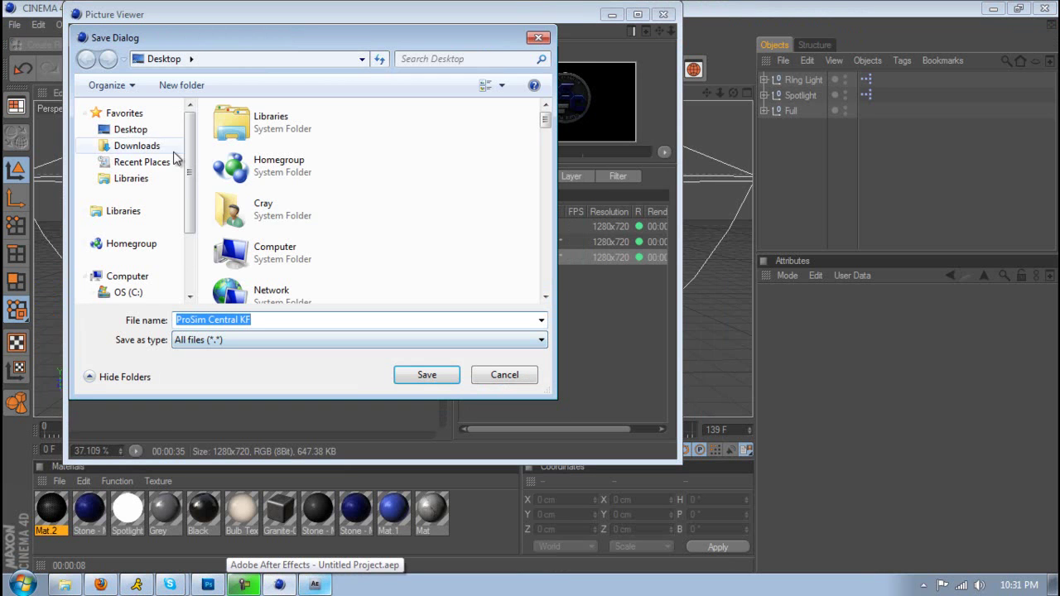
type("1")
key("Return")
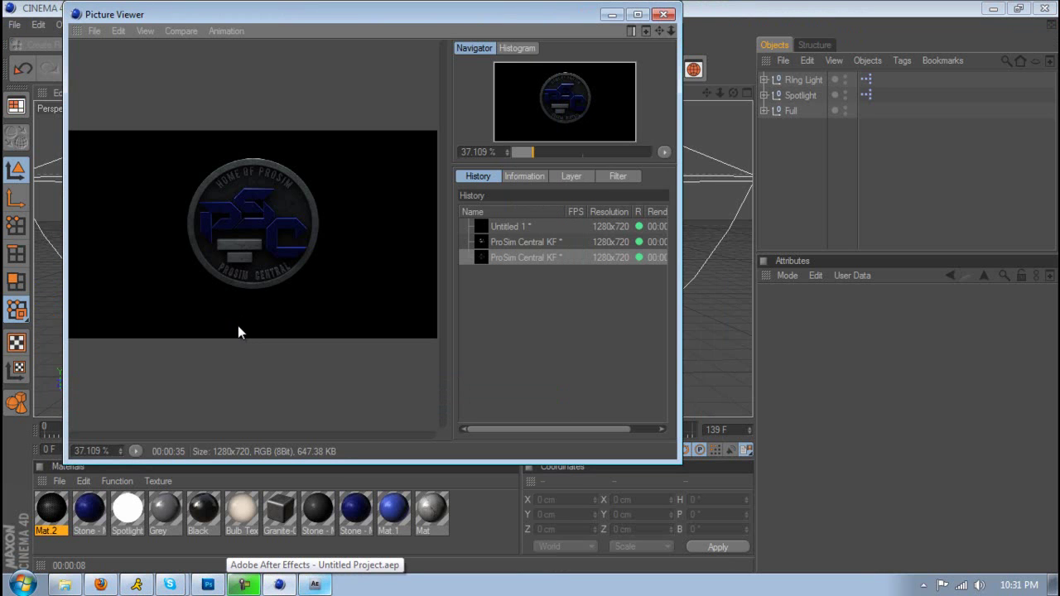
- Open 12.png and drag its shaded coin layer into the Untitled-1 composite
left_click(208, 585)
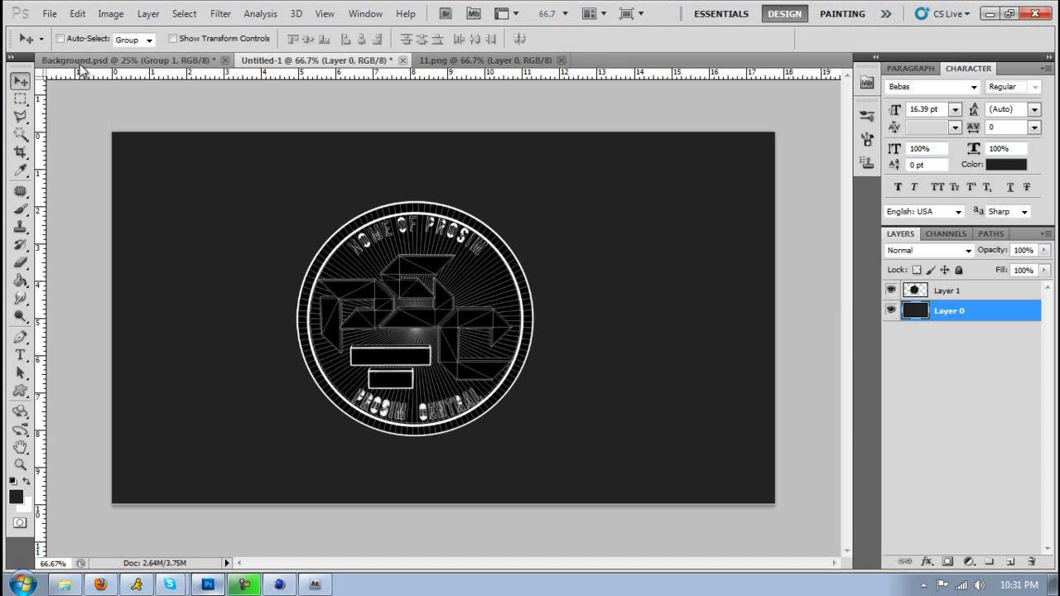
left_click(50, 13)
left_click(58, 41)
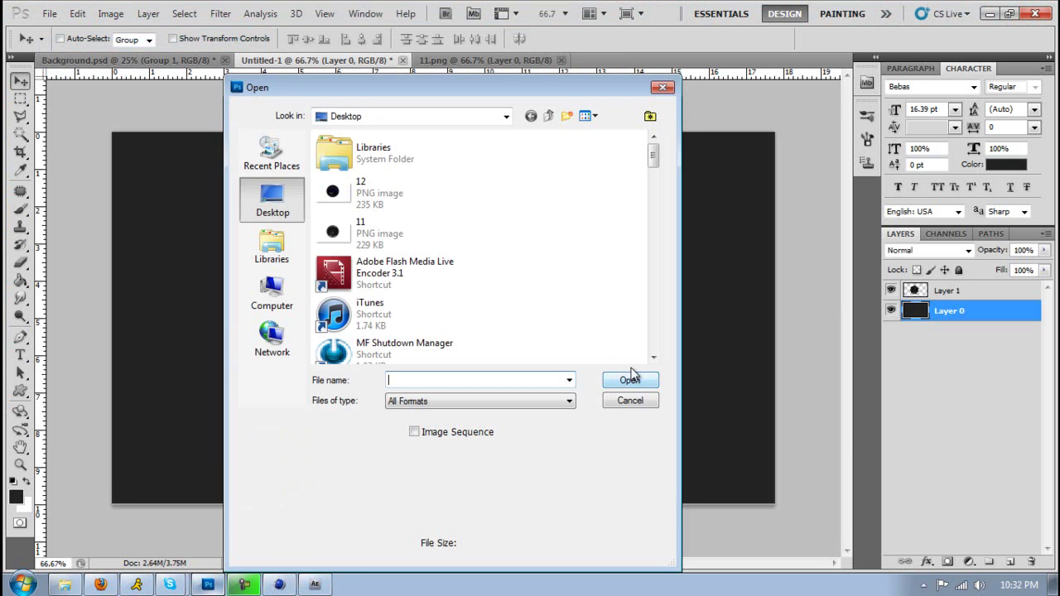
double_click(420, 196)
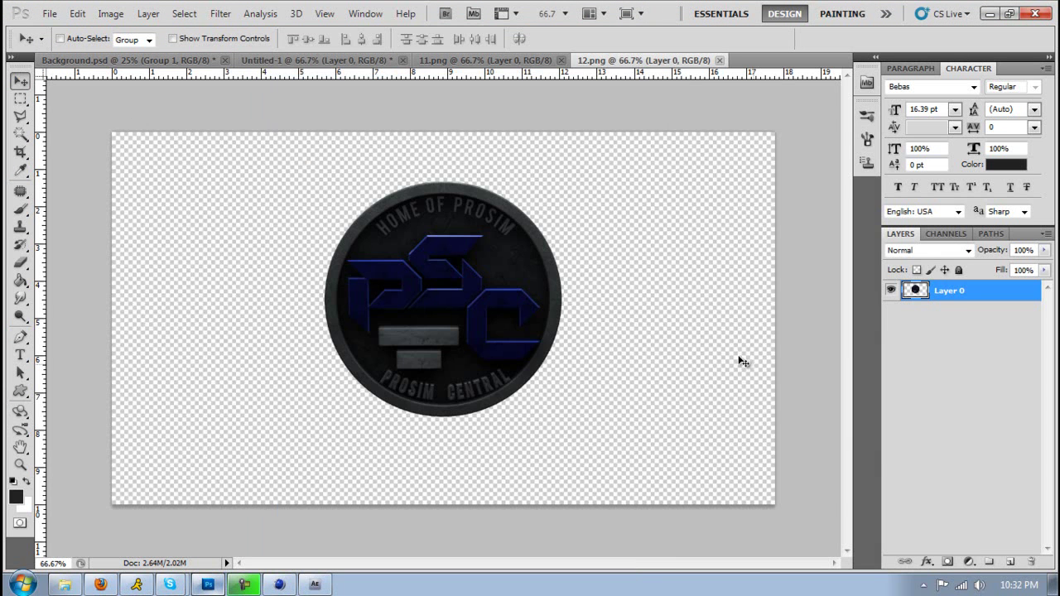
left_click_drag(447, 331, 414, 296)
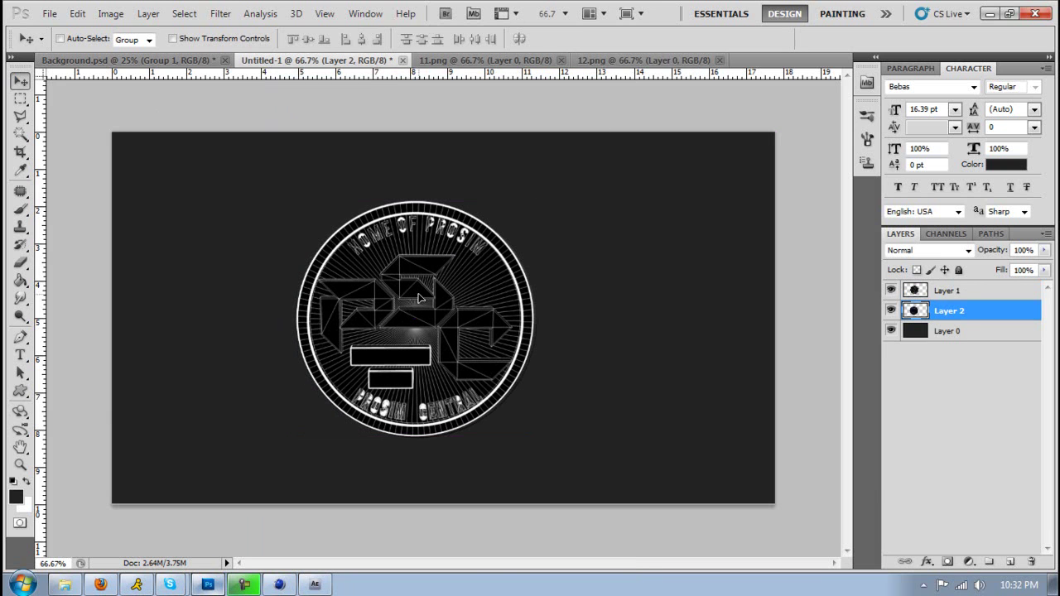
- Try Soft Light, Overlay and Screen on wireframe Layer 1, then set Normal at 28% opacity
left_click(970, 292)
left_click(959, 250)
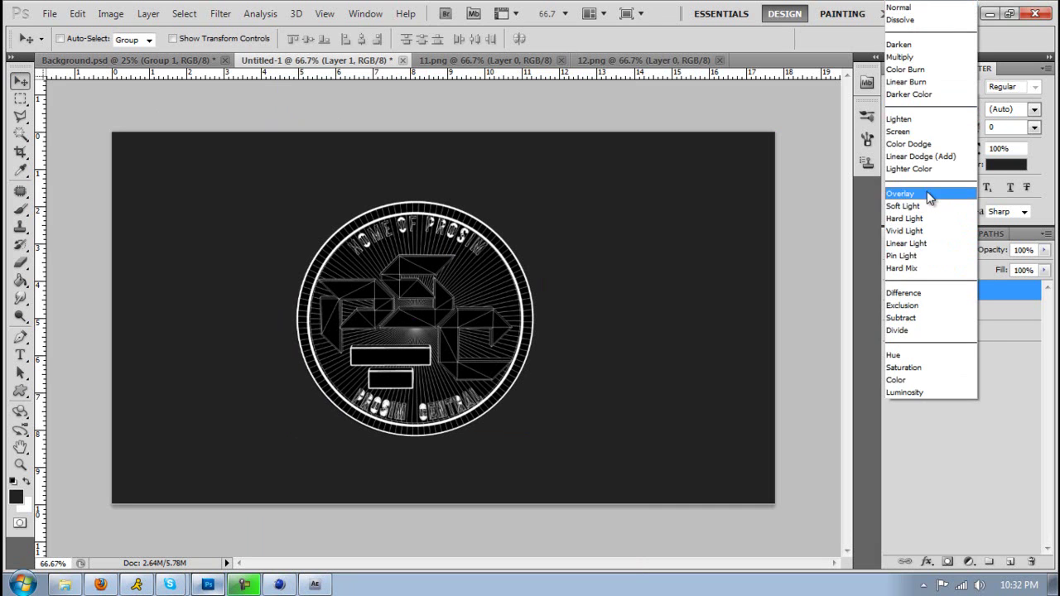
left_click(927, 206)
left_click(919, 250)
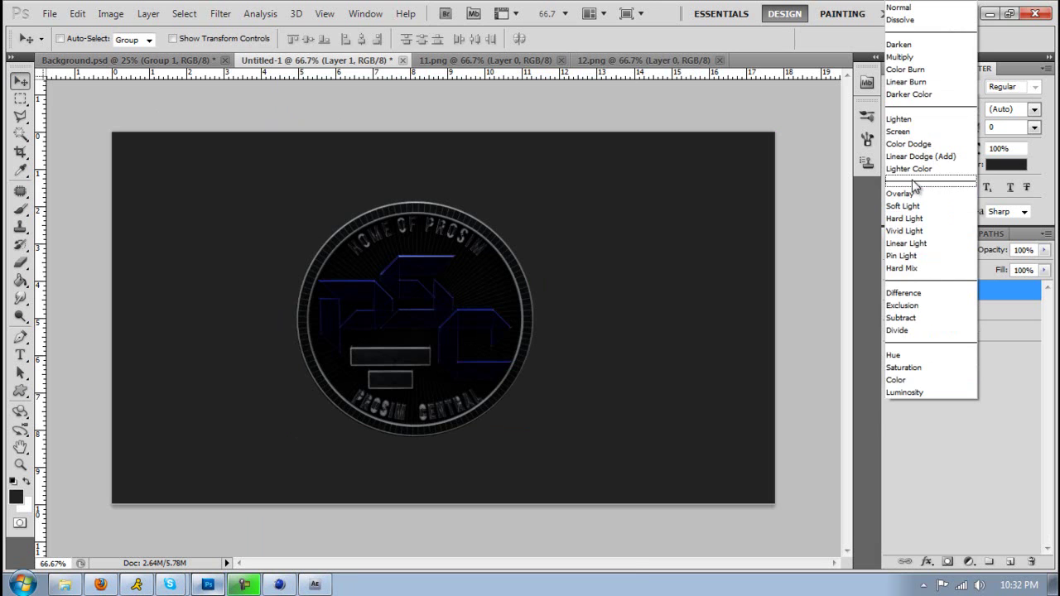
left_click(915, 193)
left_click(928, 250)
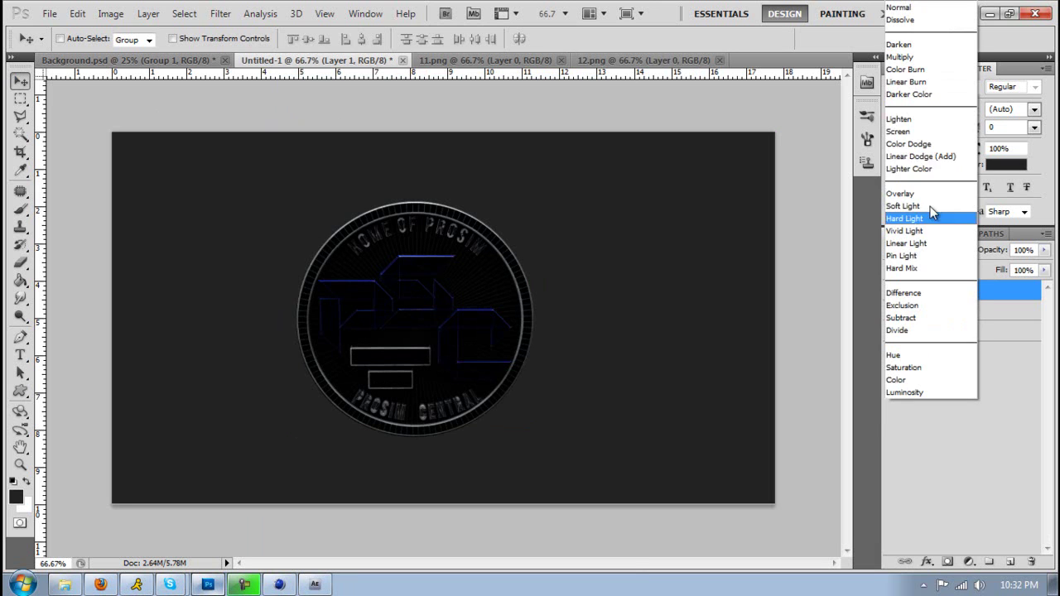
left_click(912, 131)
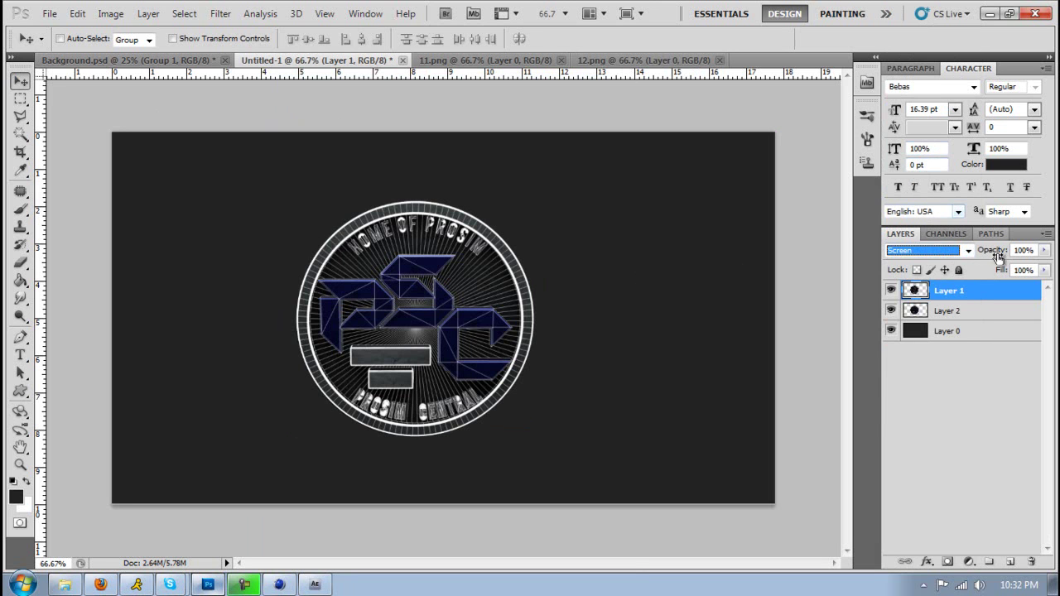
left_click_drag(999, 257, 944, 254)
left_click(959, 251)
left_click(907, 7)
- Set up the Eraser Tool with a soft round 200 px brush at 61% opacity
left_click(15, 261)
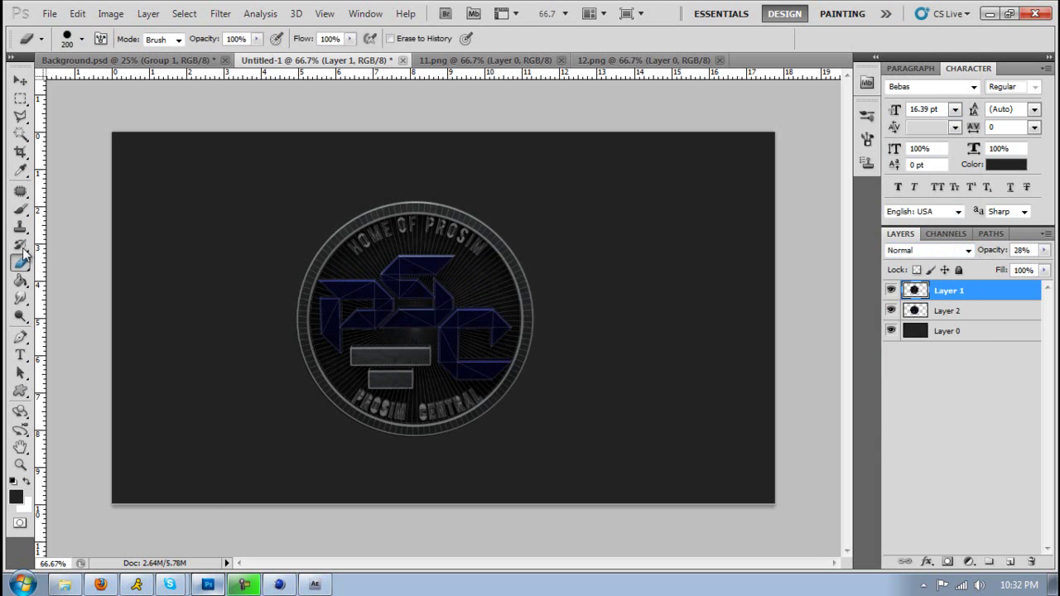
left_click(83, 38)
left_click(158, 171)
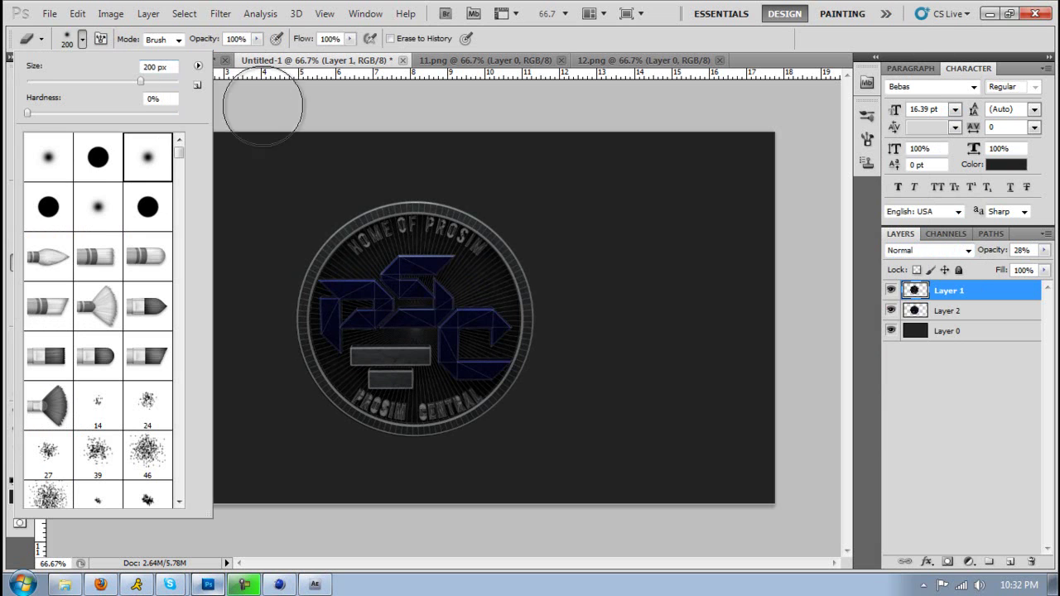
left_click(319, 107)
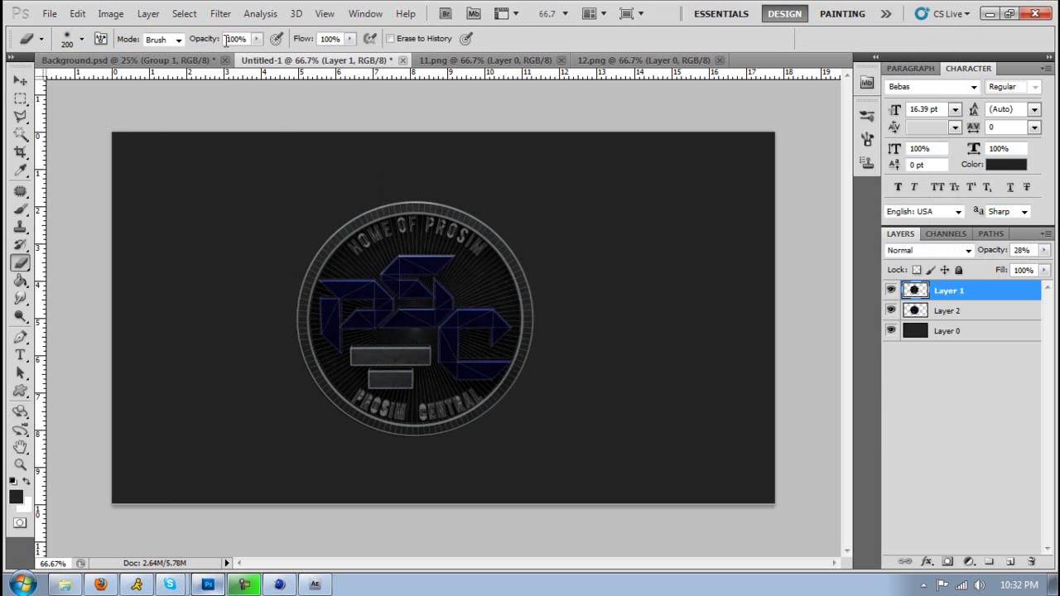
left_click_drag(185, 40, 184, 40)
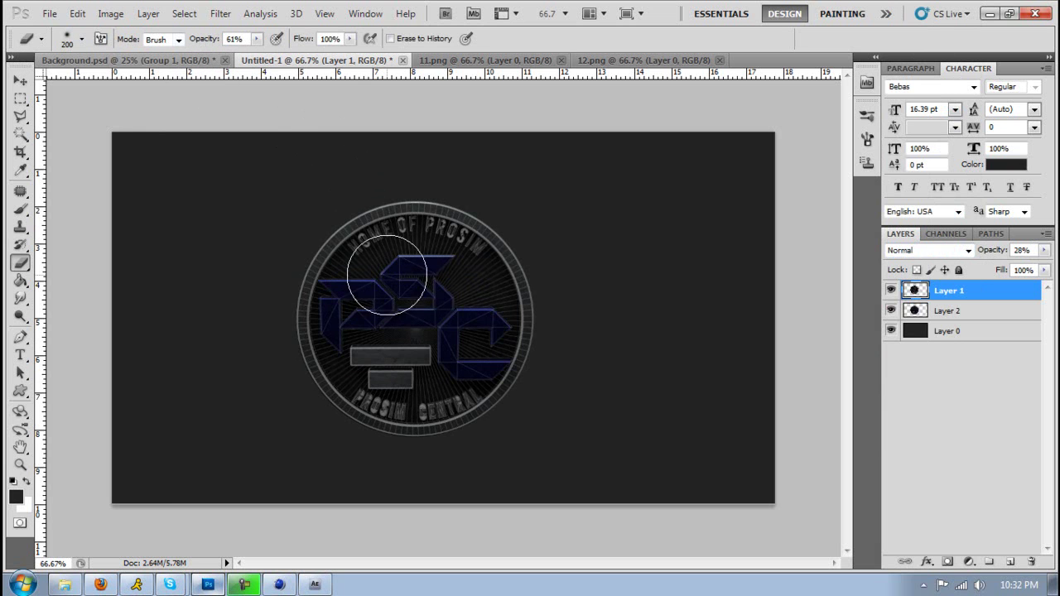
- Erase wireframe near the coin's right edge, the PROSIM lettering and the upper-left P
left_click(491, 276)
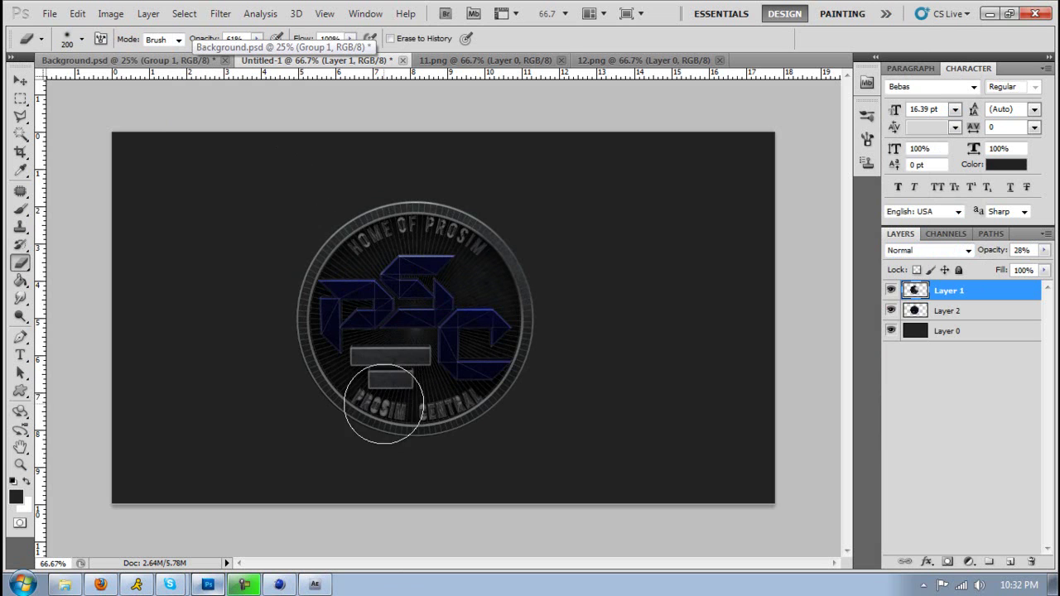
left_click(375, 410)
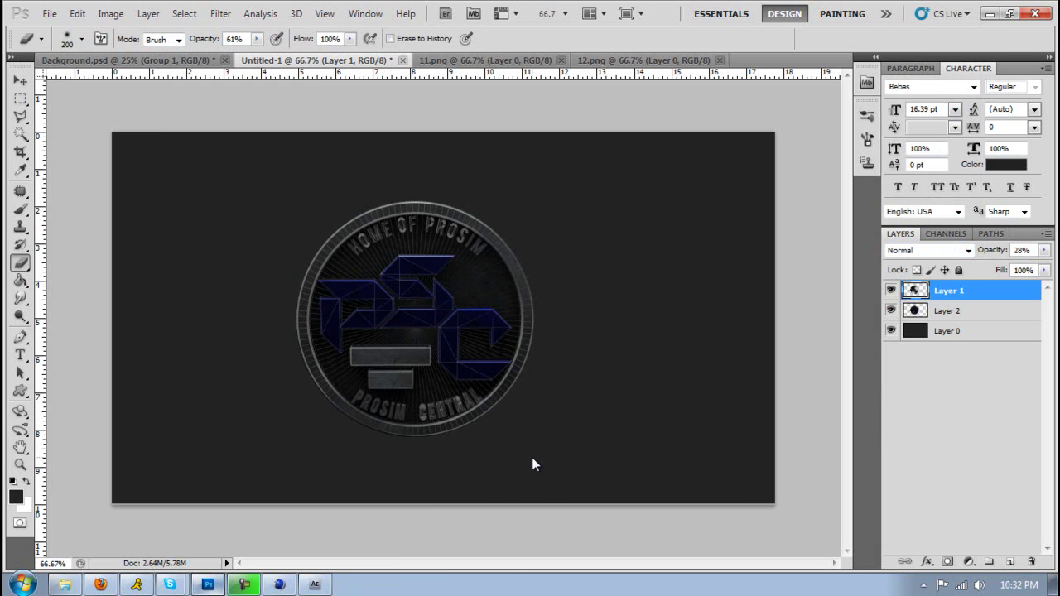
left_click_drag(339, 289, 384, 276)
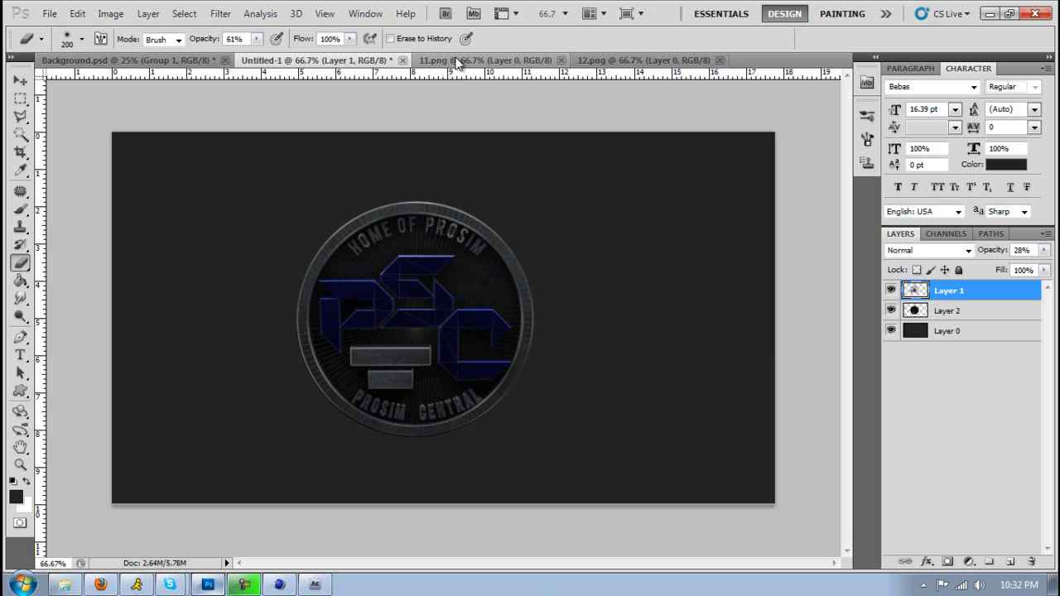
- Close CINEMA 4D's Picture Viewer and minimize Photoshop to return to the coin viewport
left_click(279, 584)
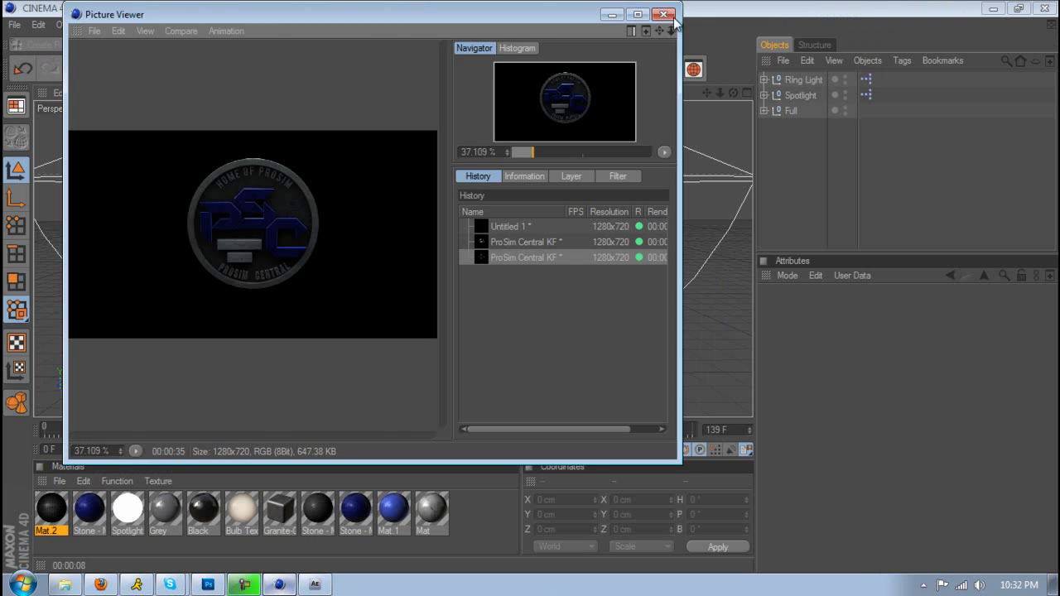
left_click(665, 15)
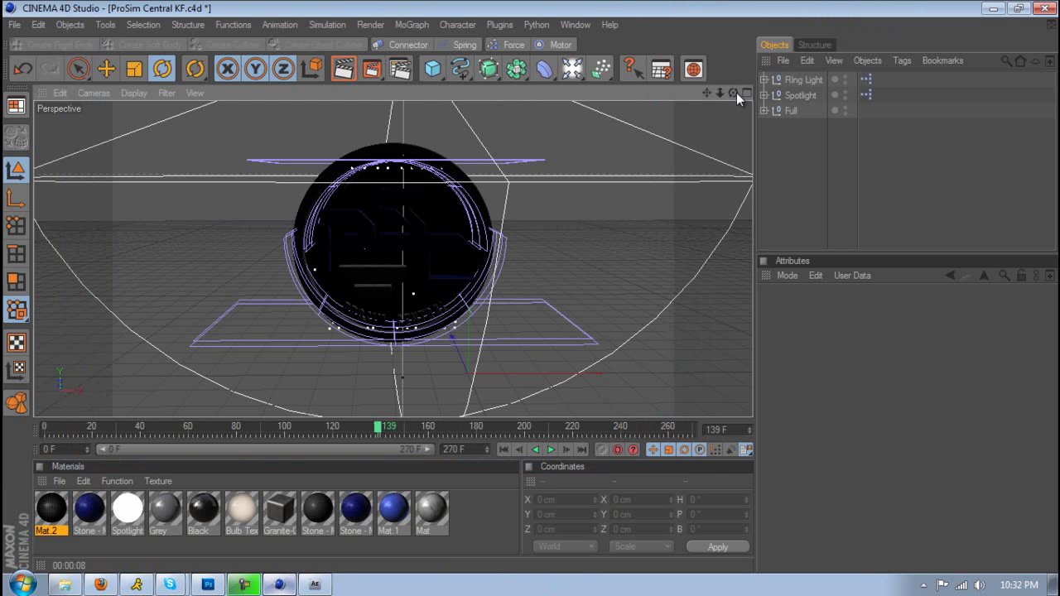
left_click_drag(733, 92, 505, 265)
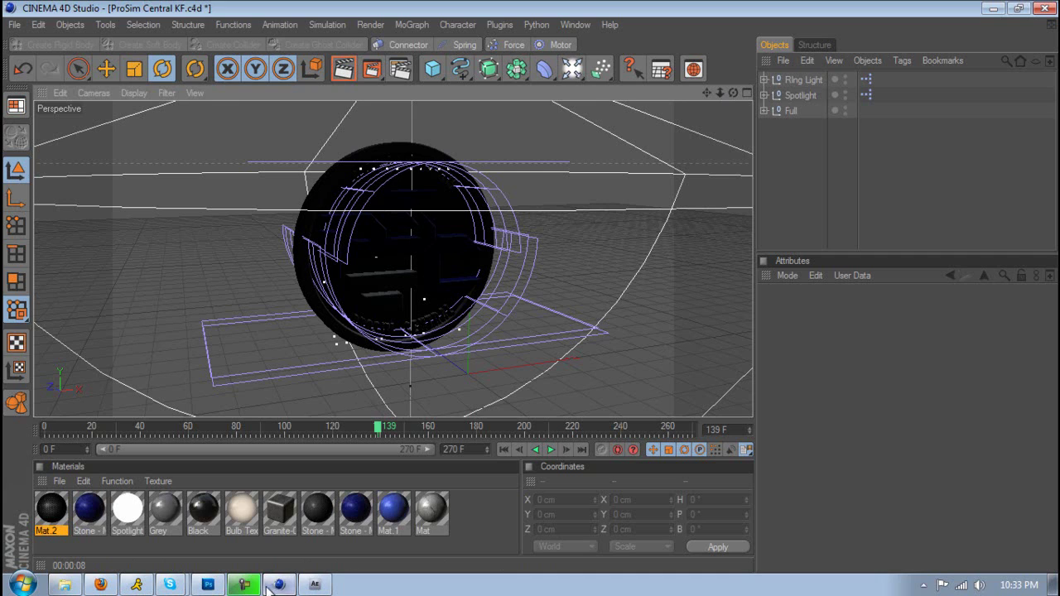
key("alt+Tab")
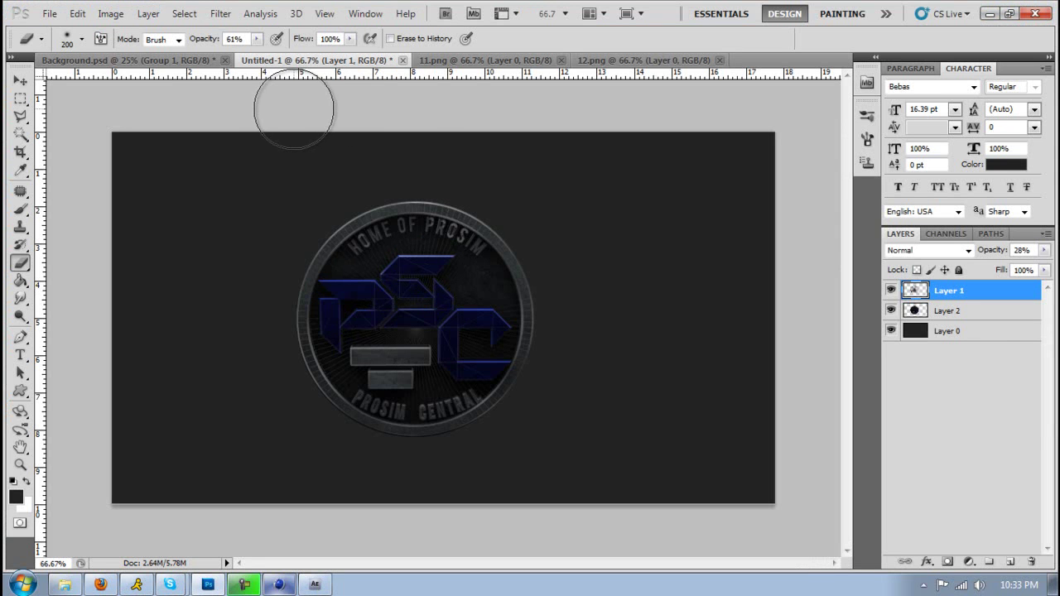
left_click(209, 584)
left_click(210, 585)
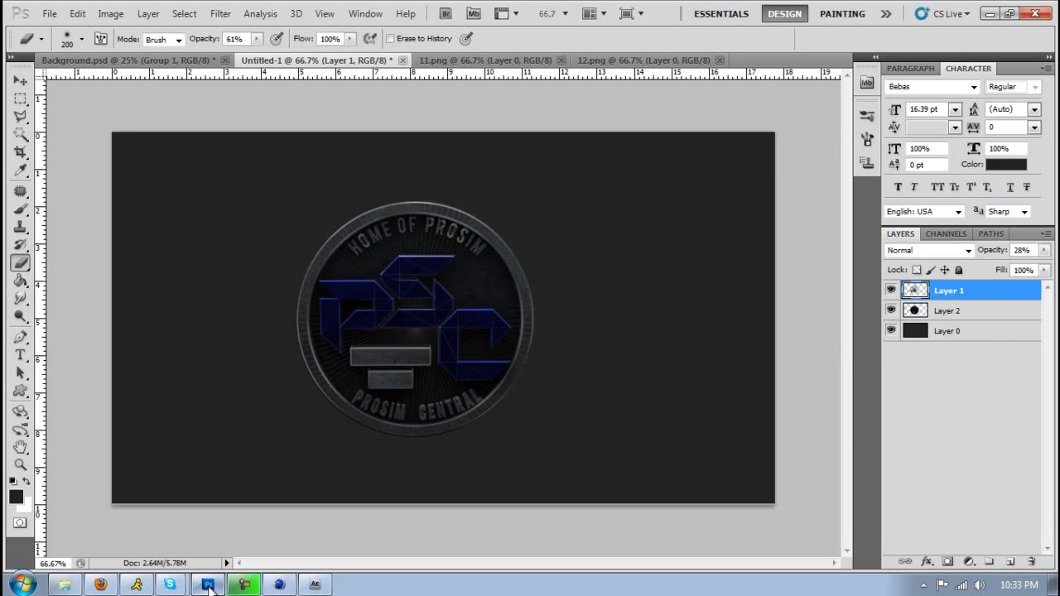
left_click(209, 585)
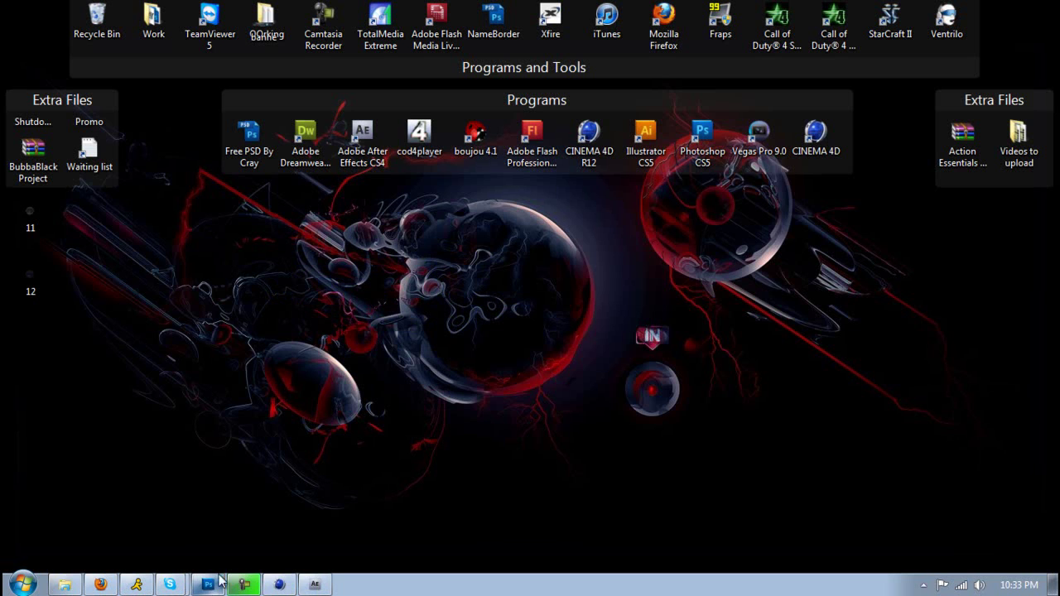
left_click(279, 584)
mouse_move(733, 92)
left_mouse_down()
mouse_move(532, 293)
mouse_move(733, 96)
left_mouse_up()
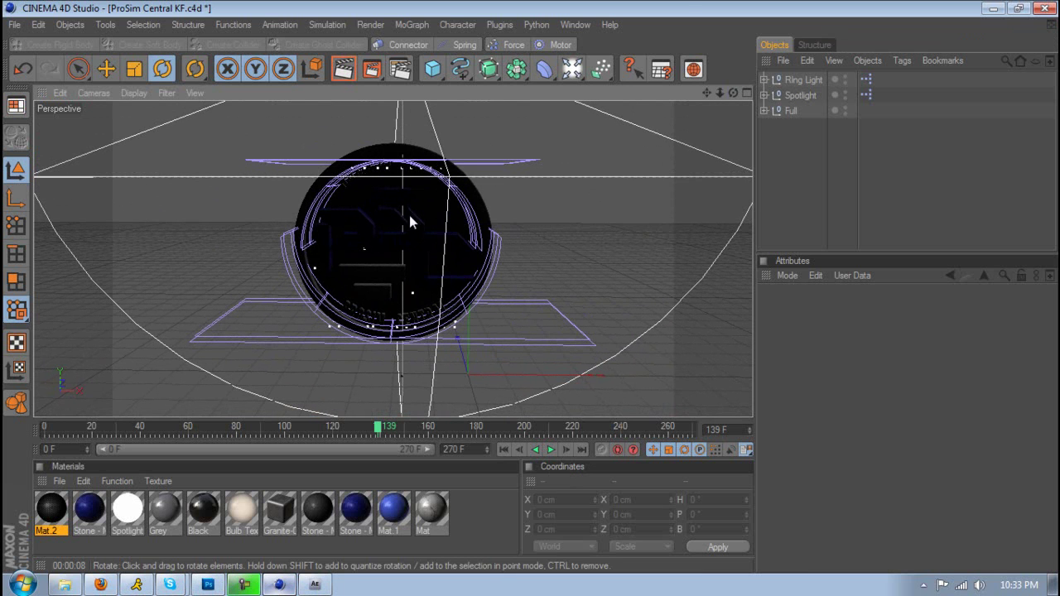
- Review CINEMA 4D's Render Settings twice without changing them
left_click(398, 69)
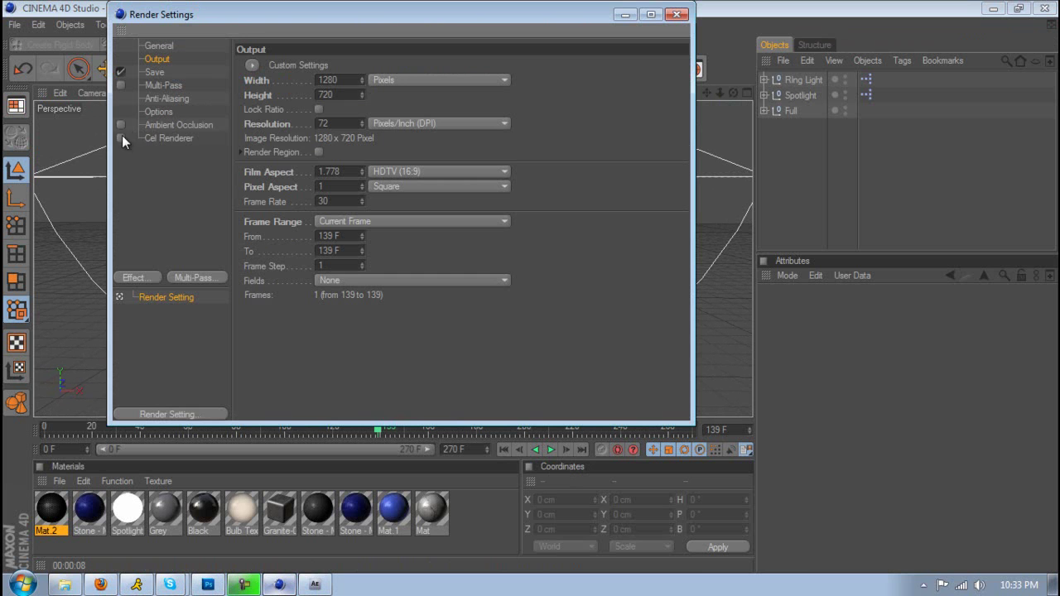
left_click(678, 15)
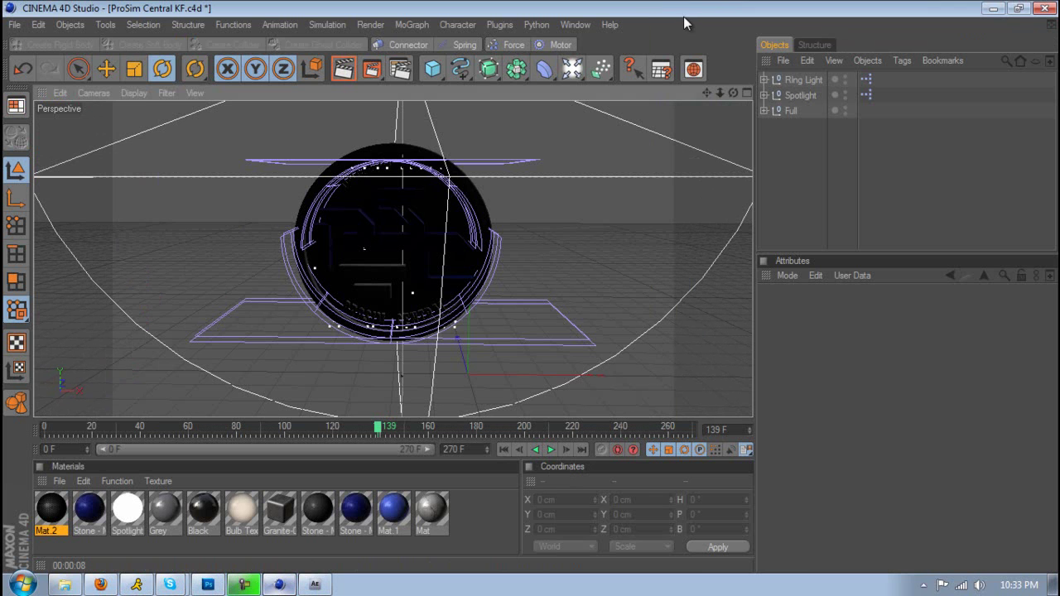
left_click(398, 69)
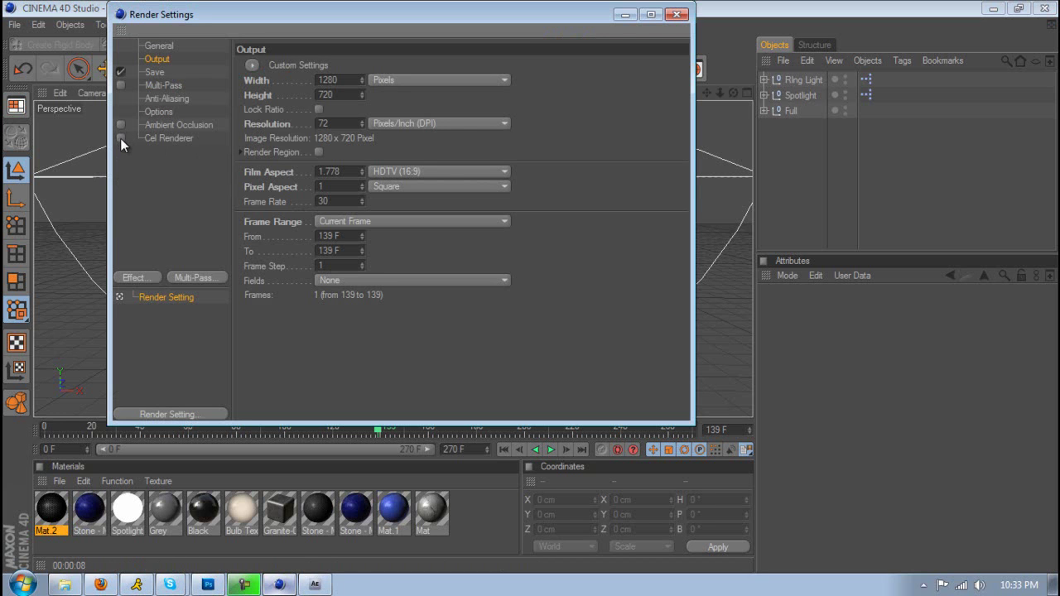
left_click(678, 15)
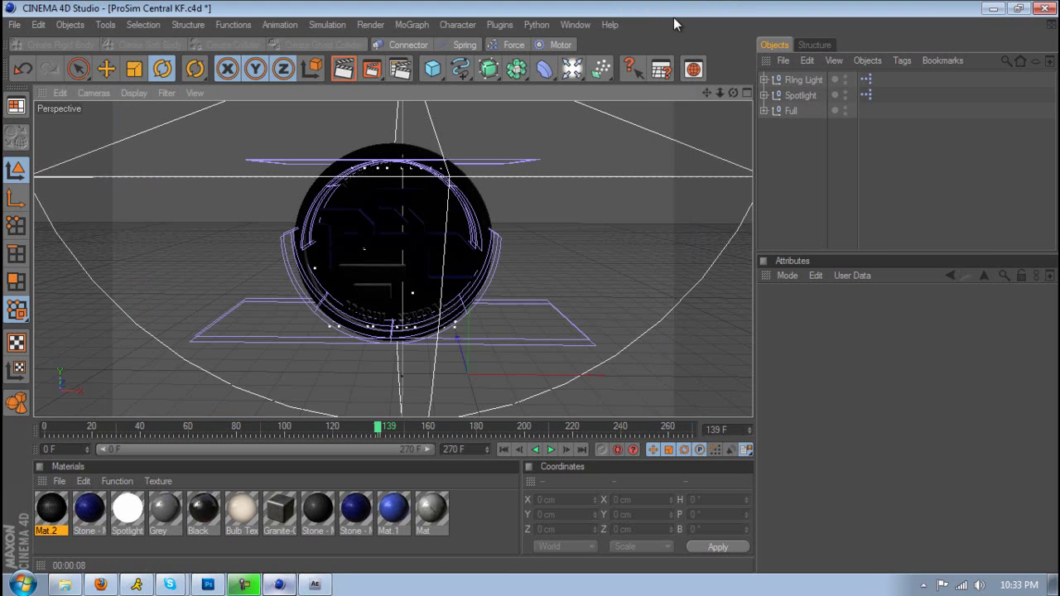
- In After Effects, bring up File > Import > File on the desktop PNG renders
left_click(315, 585)
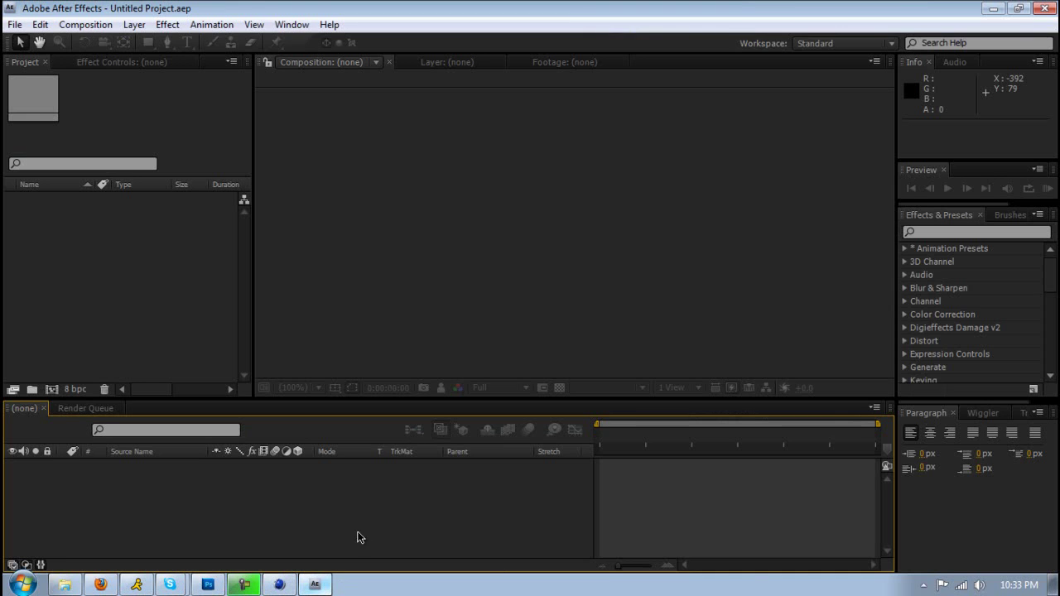
left_click(15, 26)
mouse_move(199, 248)
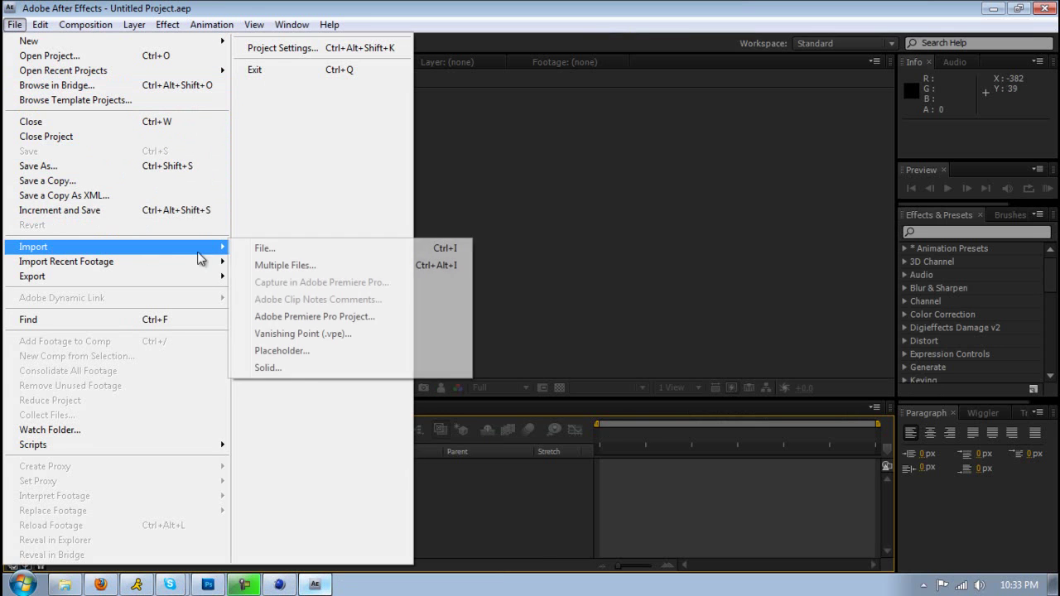
left_click(263, 250)
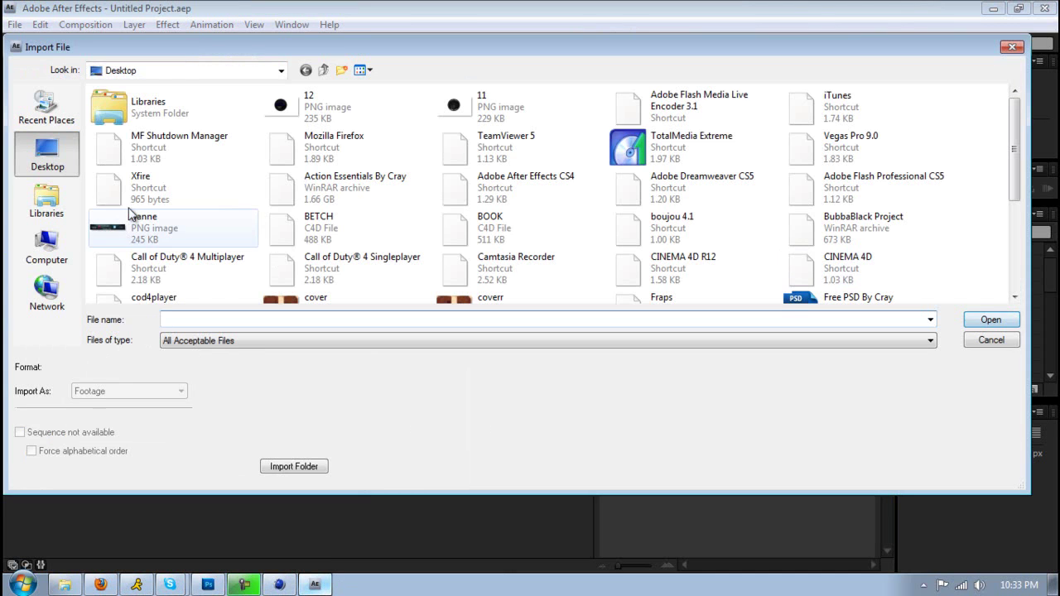